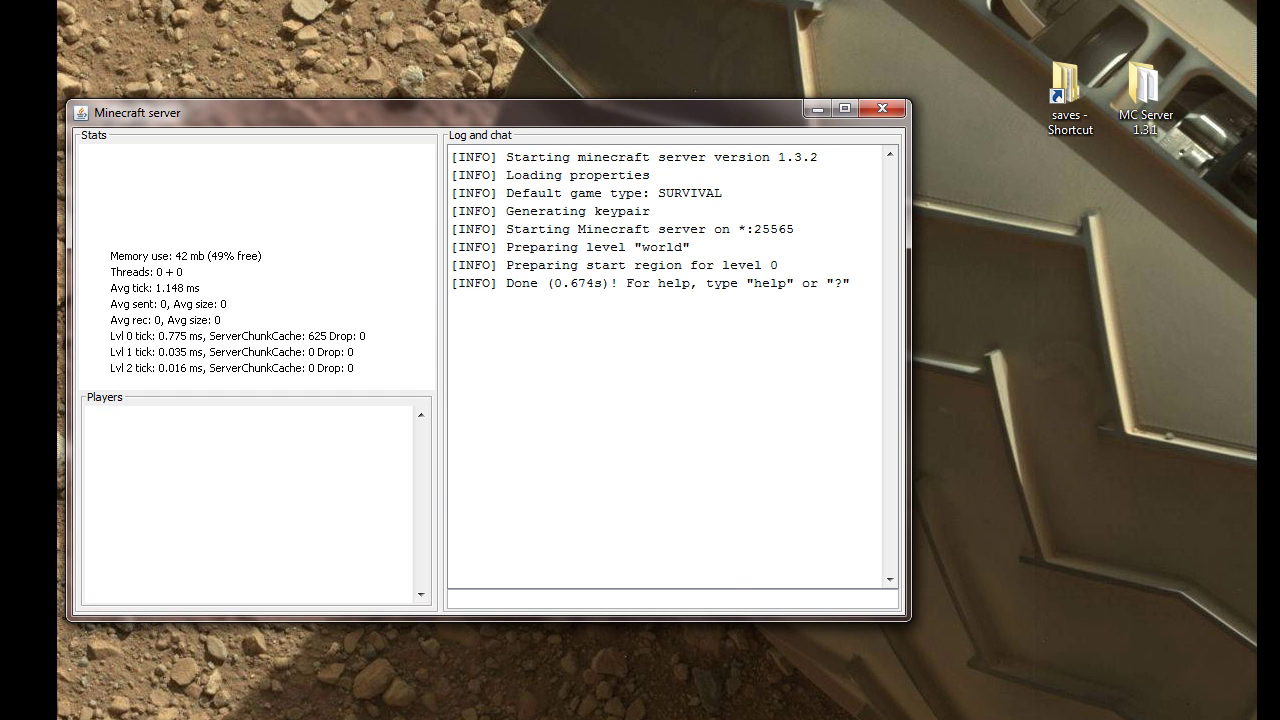
Step: Move the server window to the top-left and select the saves shortcut on the desktop
drag(506, 110, 462, 32)
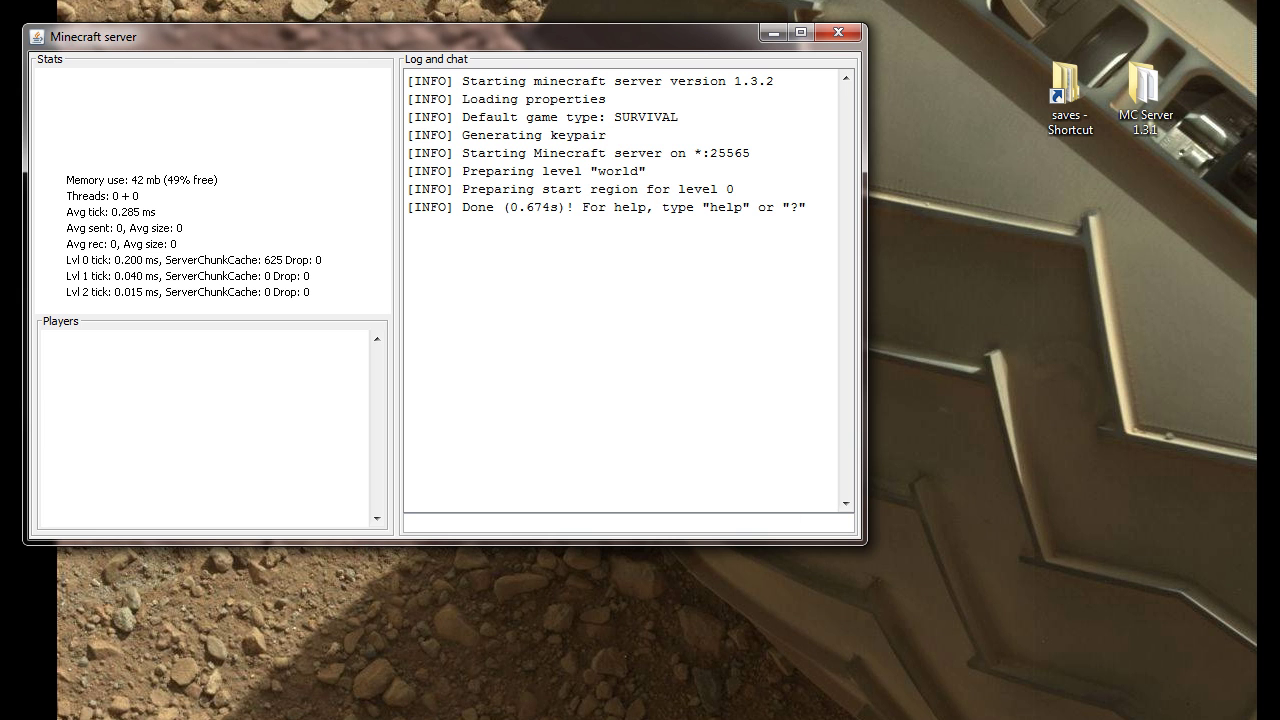
click(1081, 107)
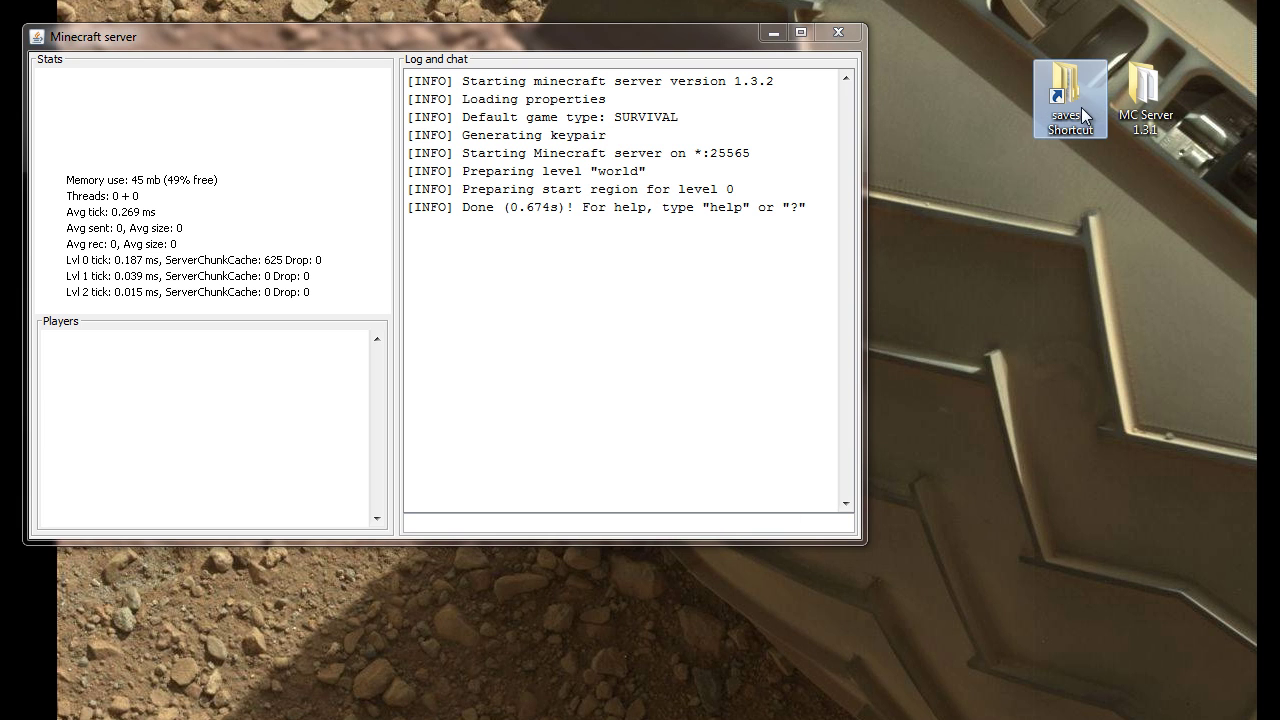
Step: Open the MC Server 1.3.1 folder beside the running server window
double_click(1145, 124)
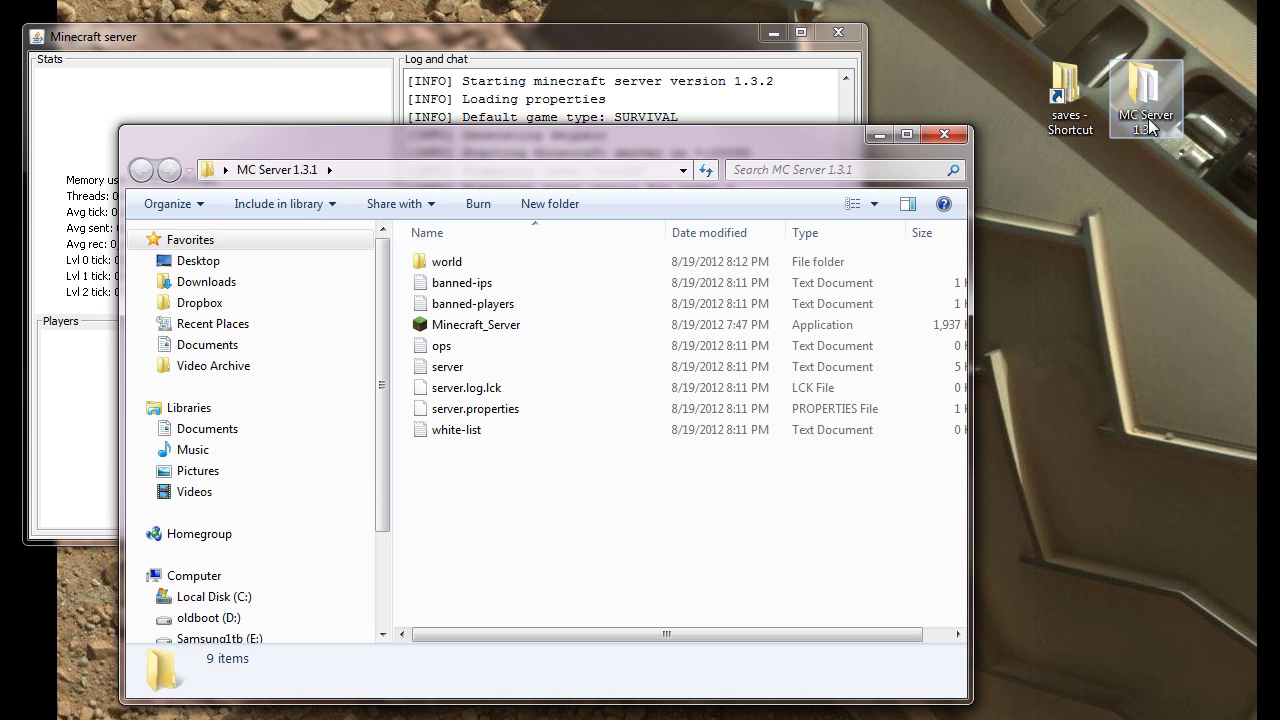
drag(706, 154, 860, 167)
click(730, 104)
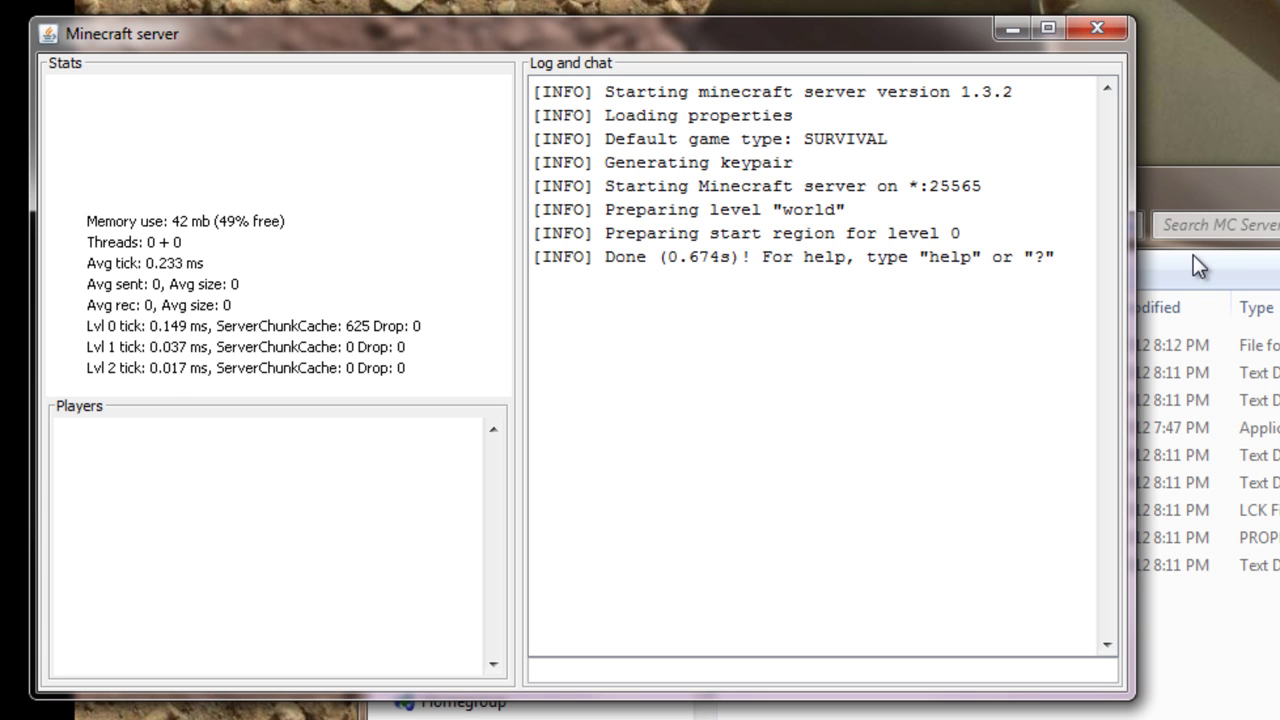
Step: Save the world with /save-all, then shut the server down with /stop
click(989, 660)
text(/save)
text(-all)
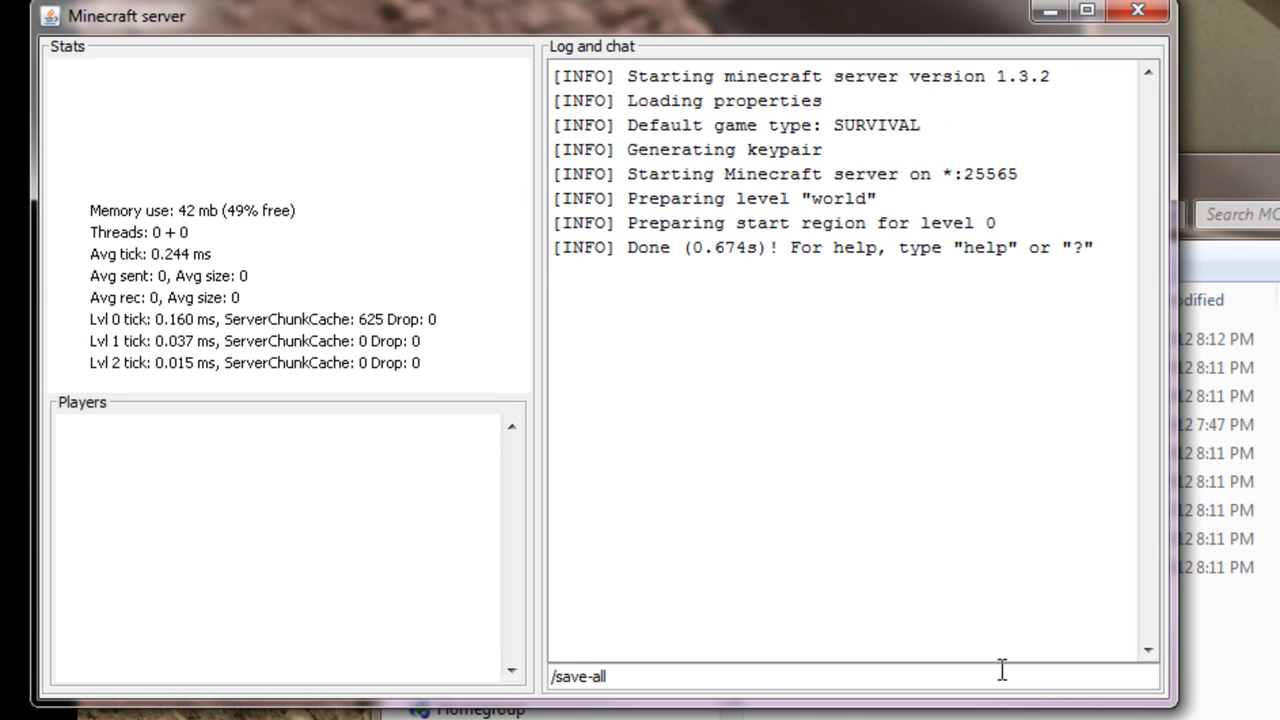
key(Return)
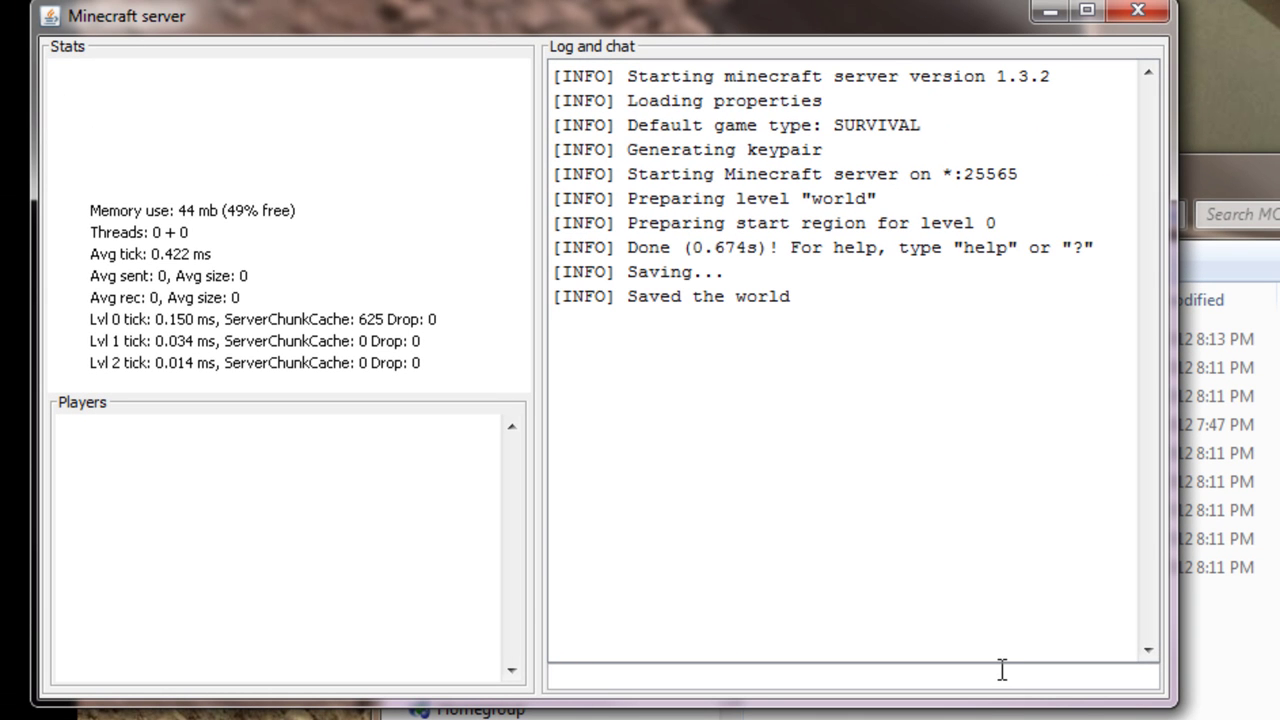
text(/stop)
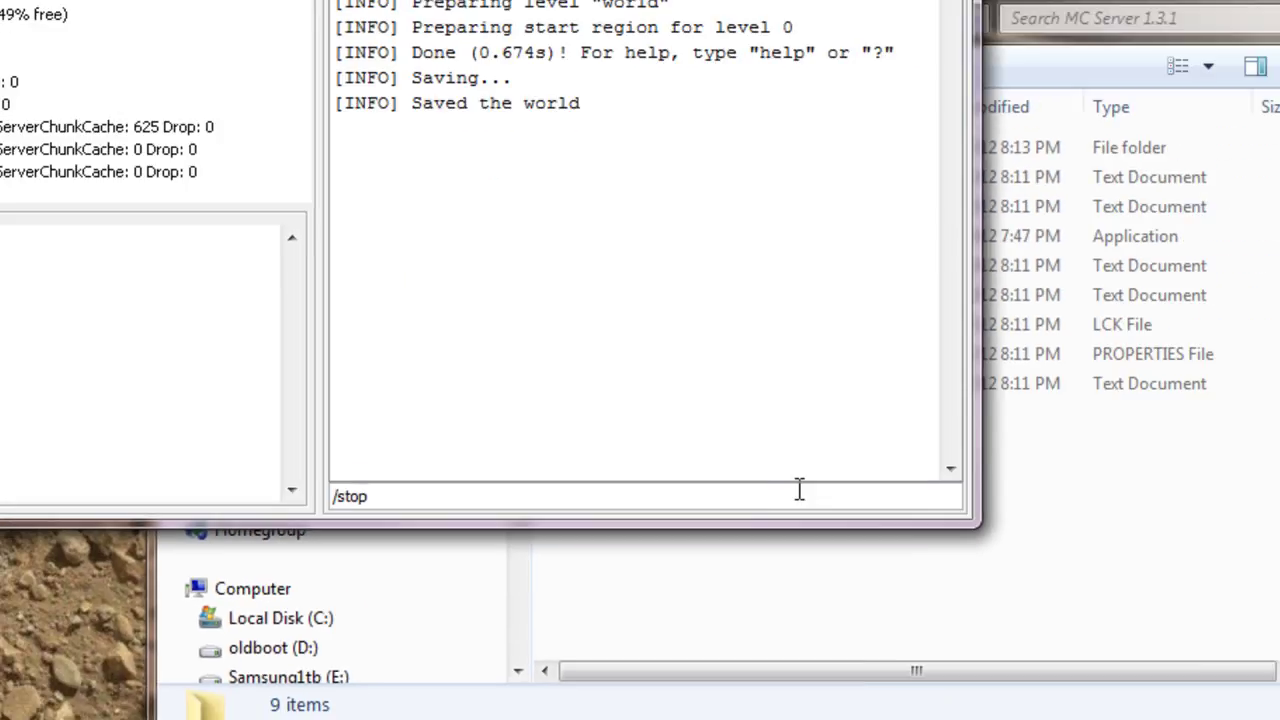
key(Return)
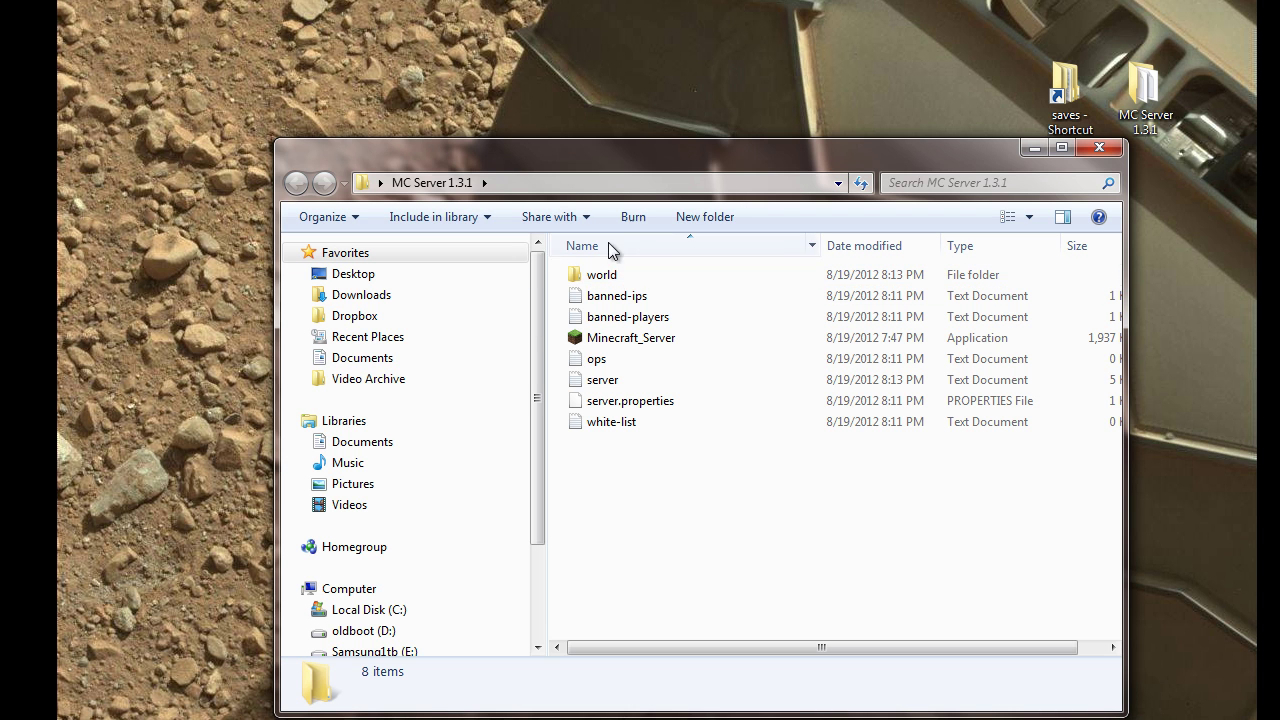
Step: Check the old world folder's contents, then rename it to world-2
click(638, 278)
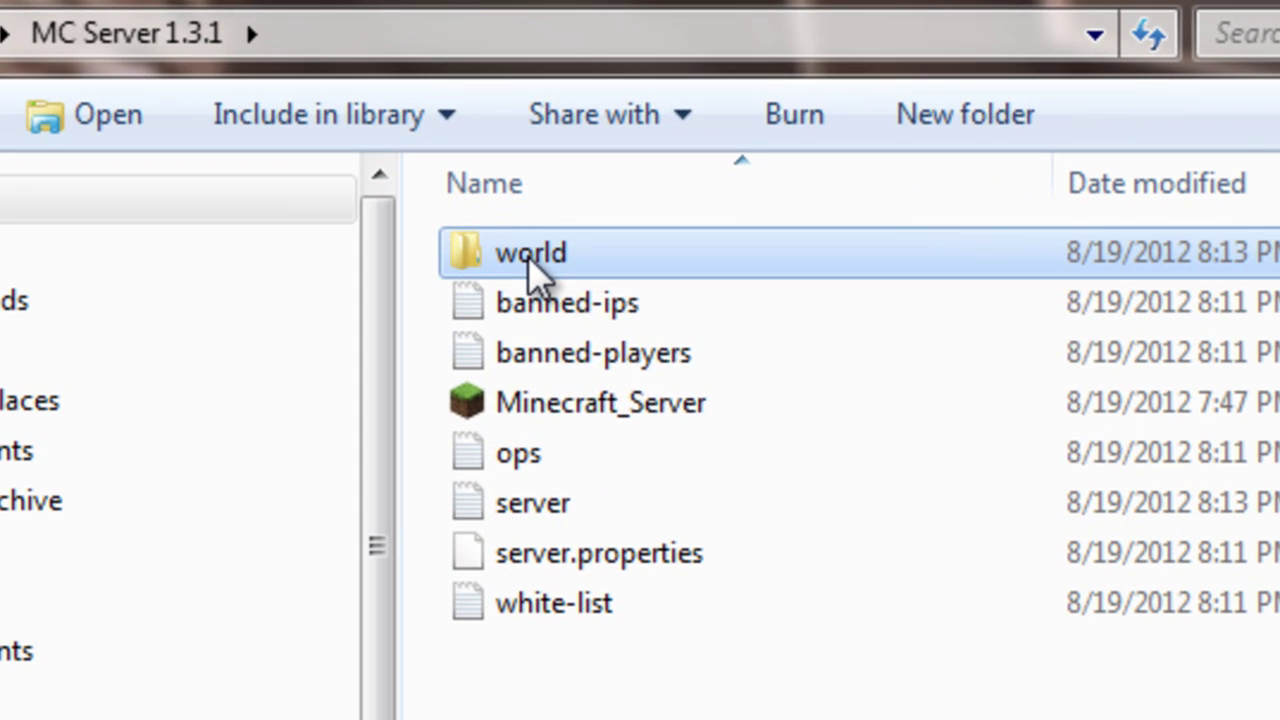
double_click(528, 256)
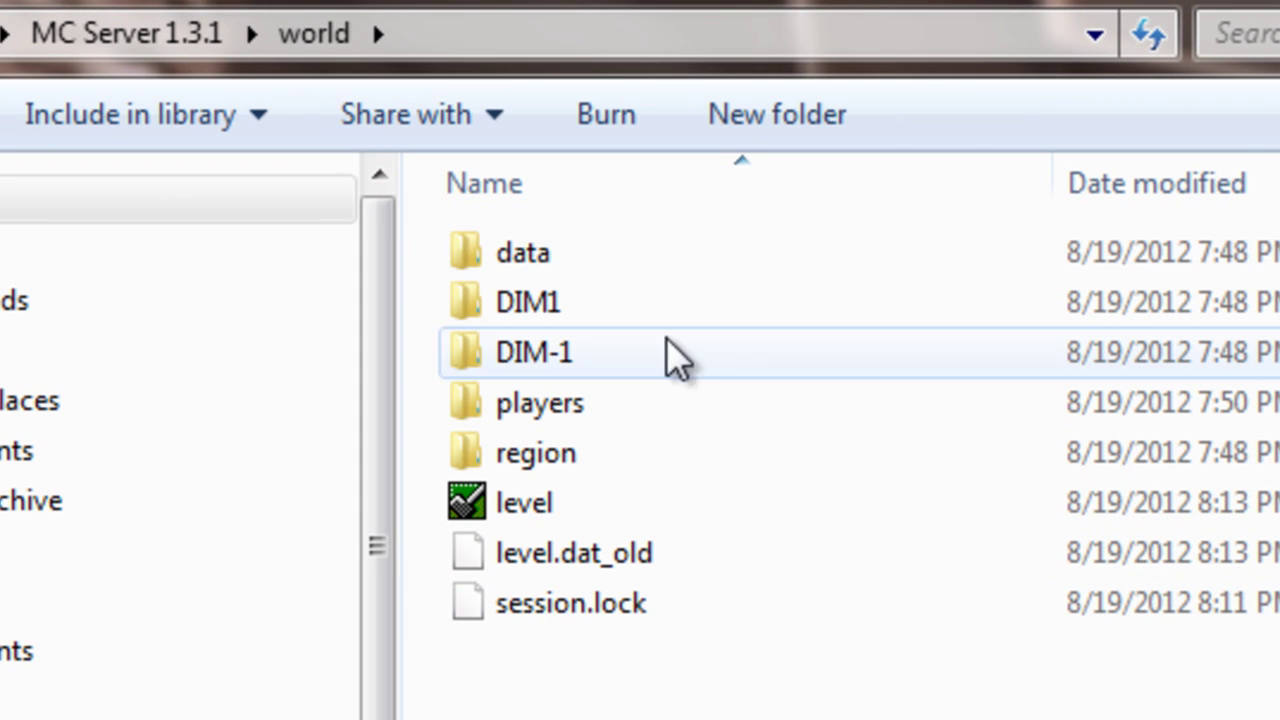
key(BackSpace)
click(566, 257)
click(614, 245)
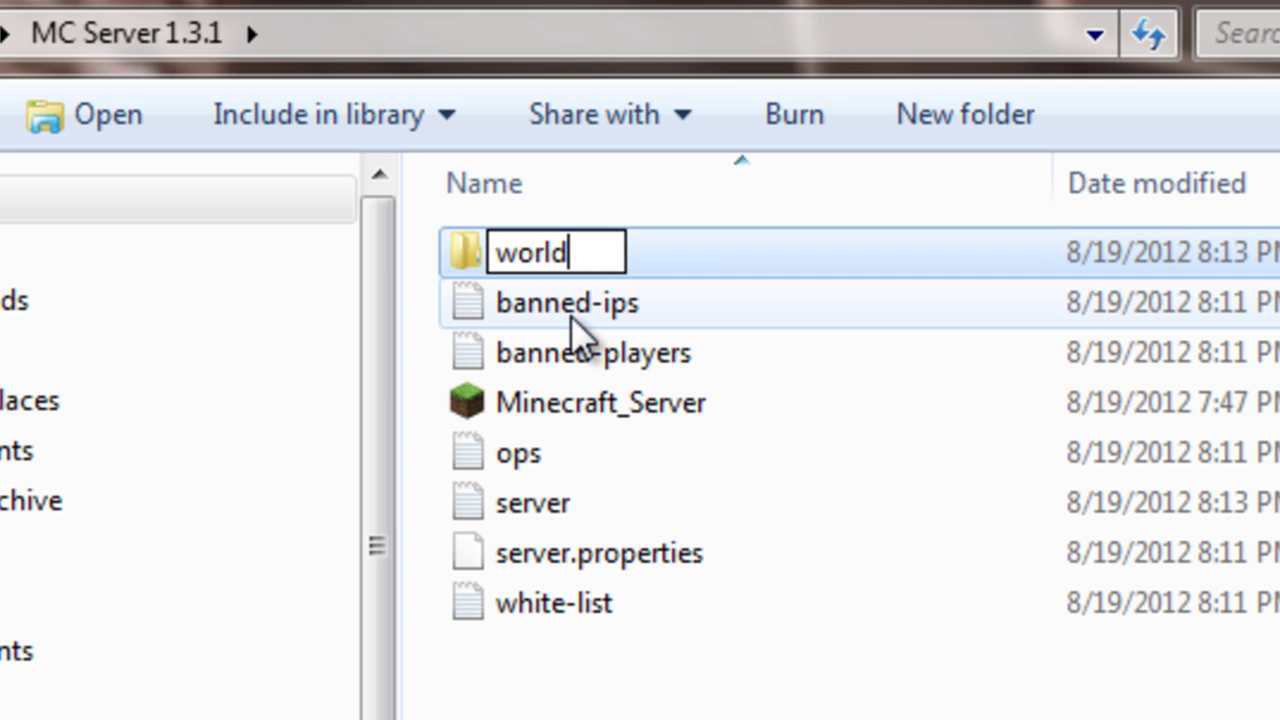
text(-2)
key(Return)
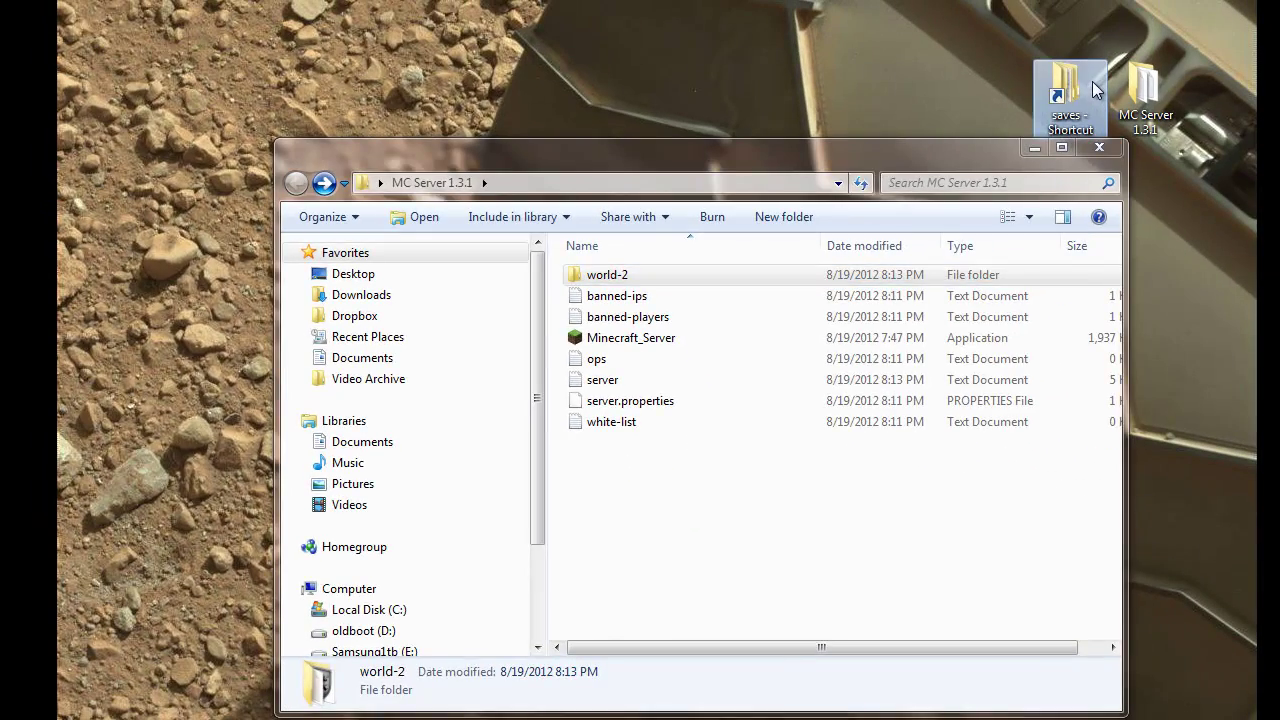
Step: Move the Zombiepigman spawner save from the saves folder into MC Server 1.3.1
double_click(1068, 92)
drag(584, 189, 366, 71)
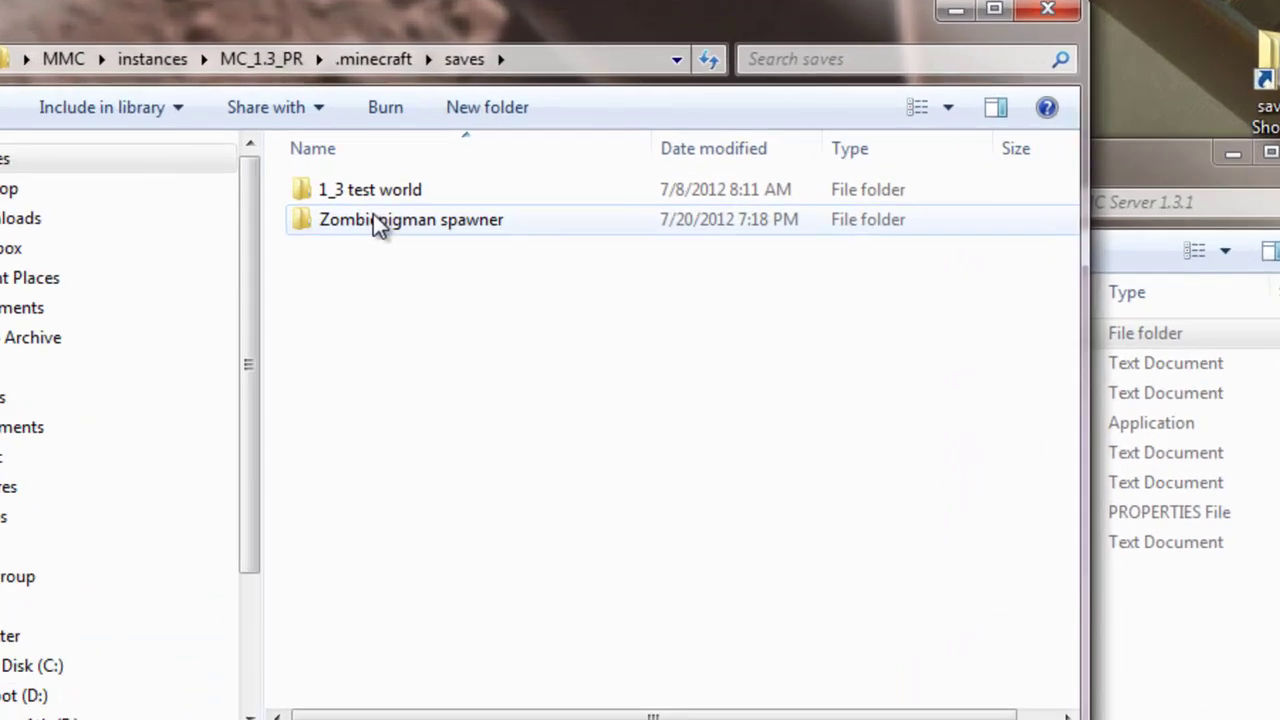
click(342, 224)
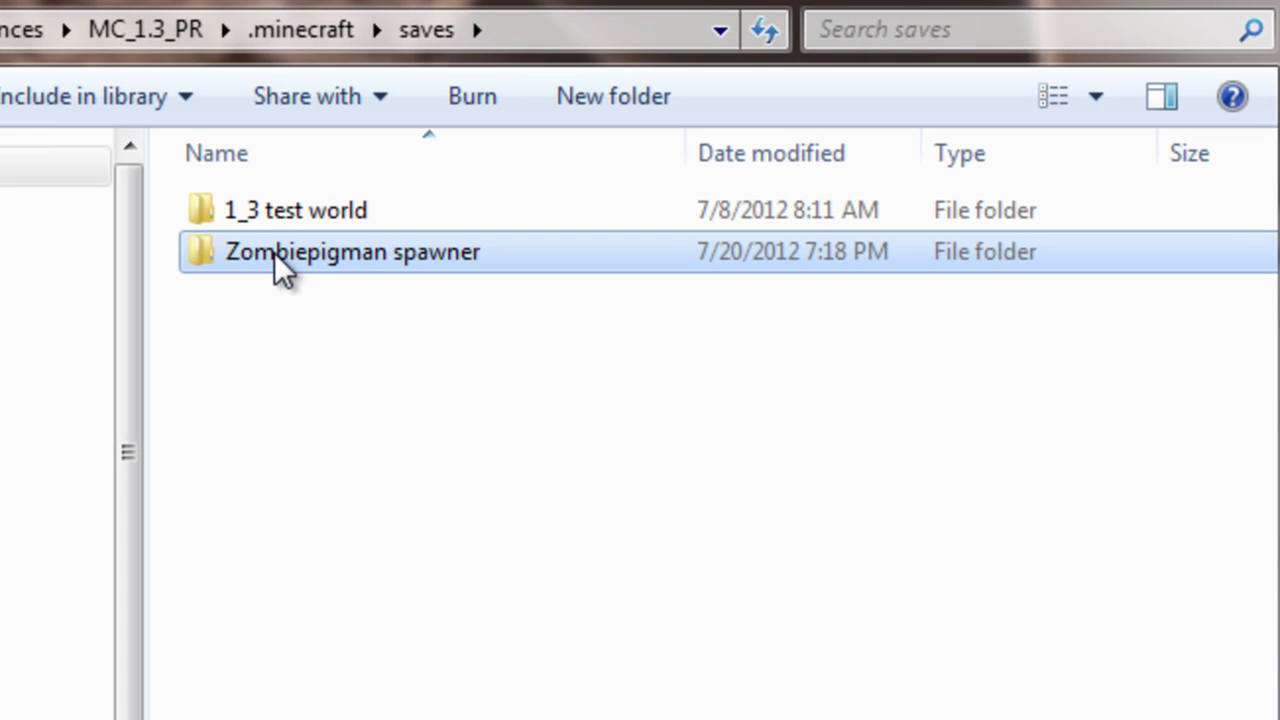
drag(350, 227, 1131, 690)
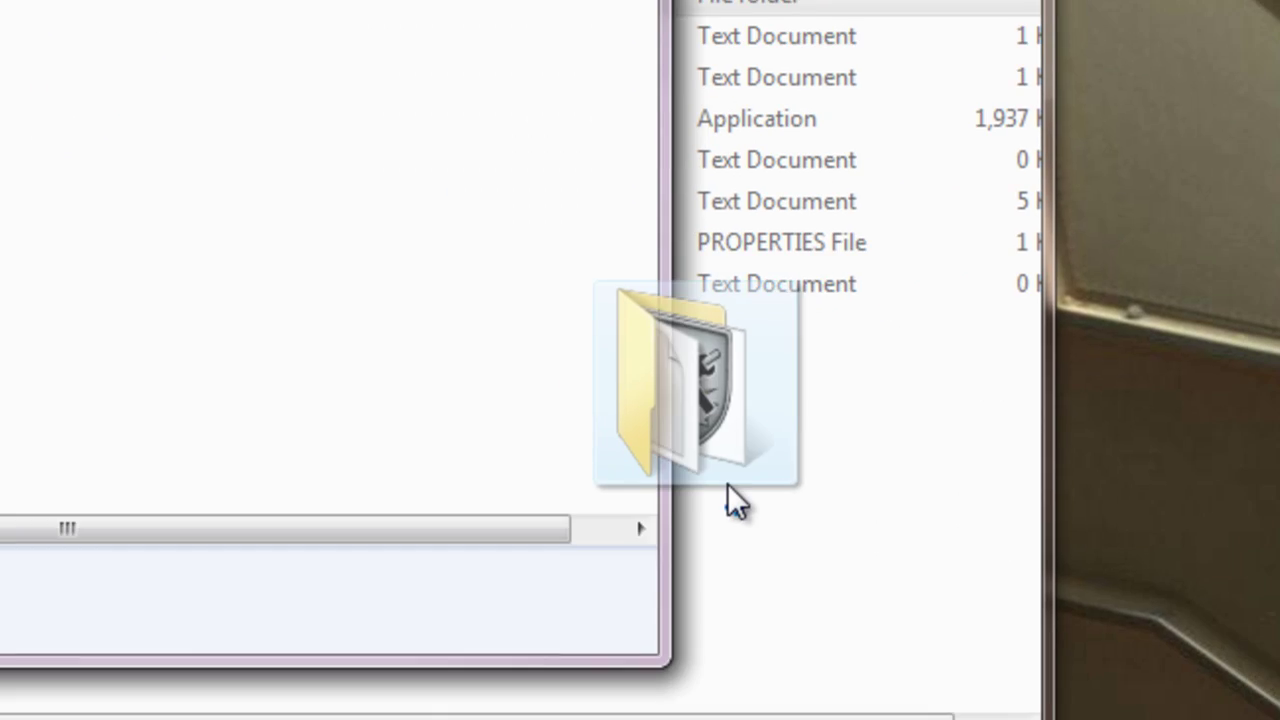
drag(727, 483, 762, 502)
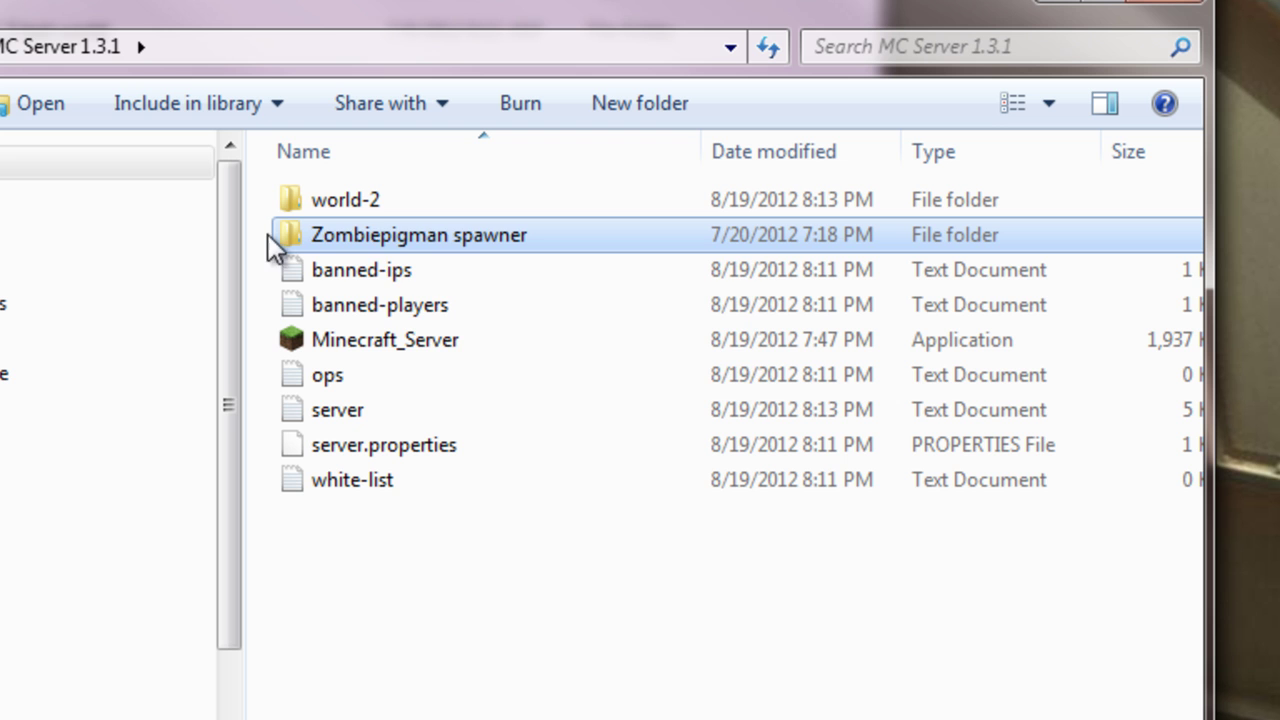
Step: Rename the Zombiepigman spawner folder to world
click(371, 234)
text(world)
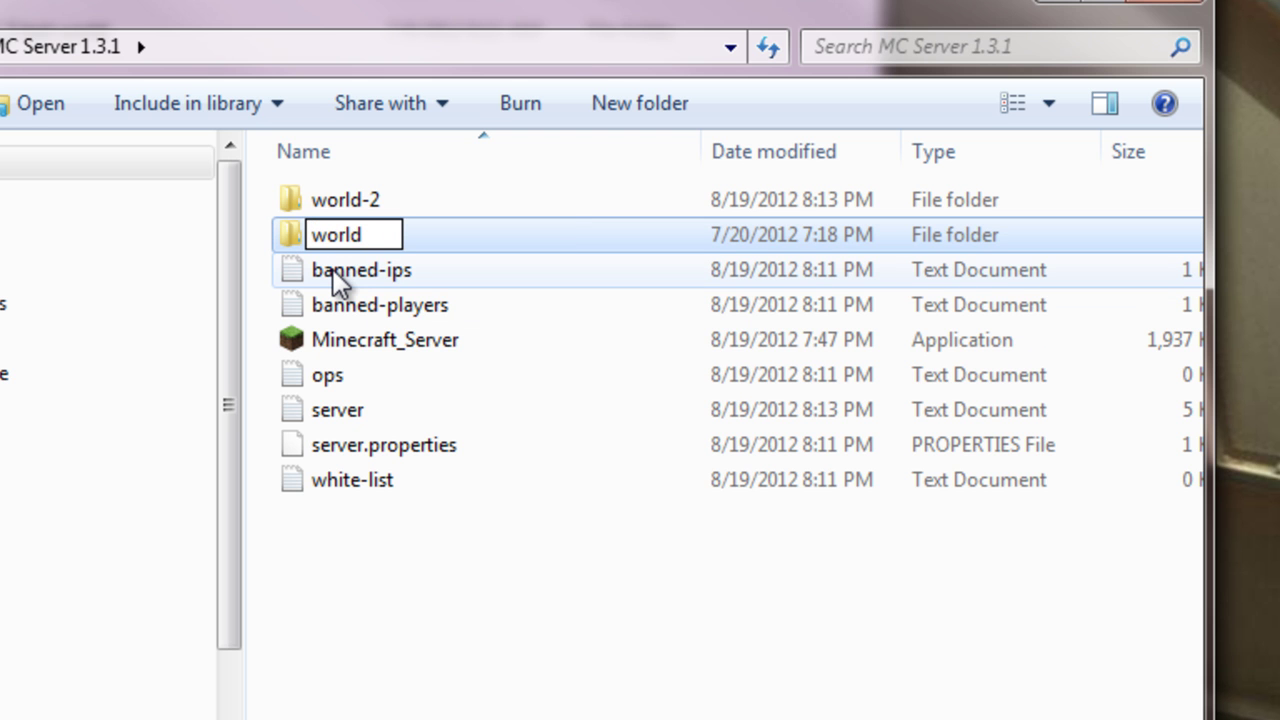
key(Return)
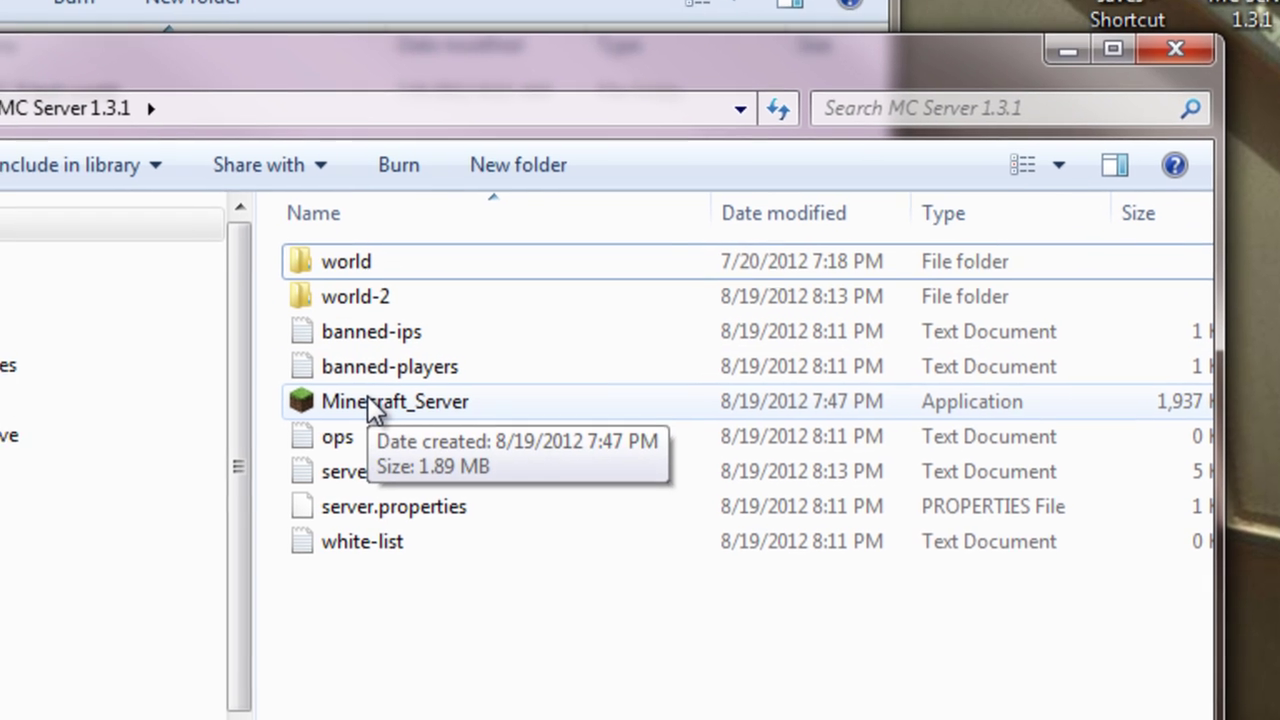
Step: Relaunch Minecraft_Server, allowing it to run past the Security Warning
double_click(370, 401)
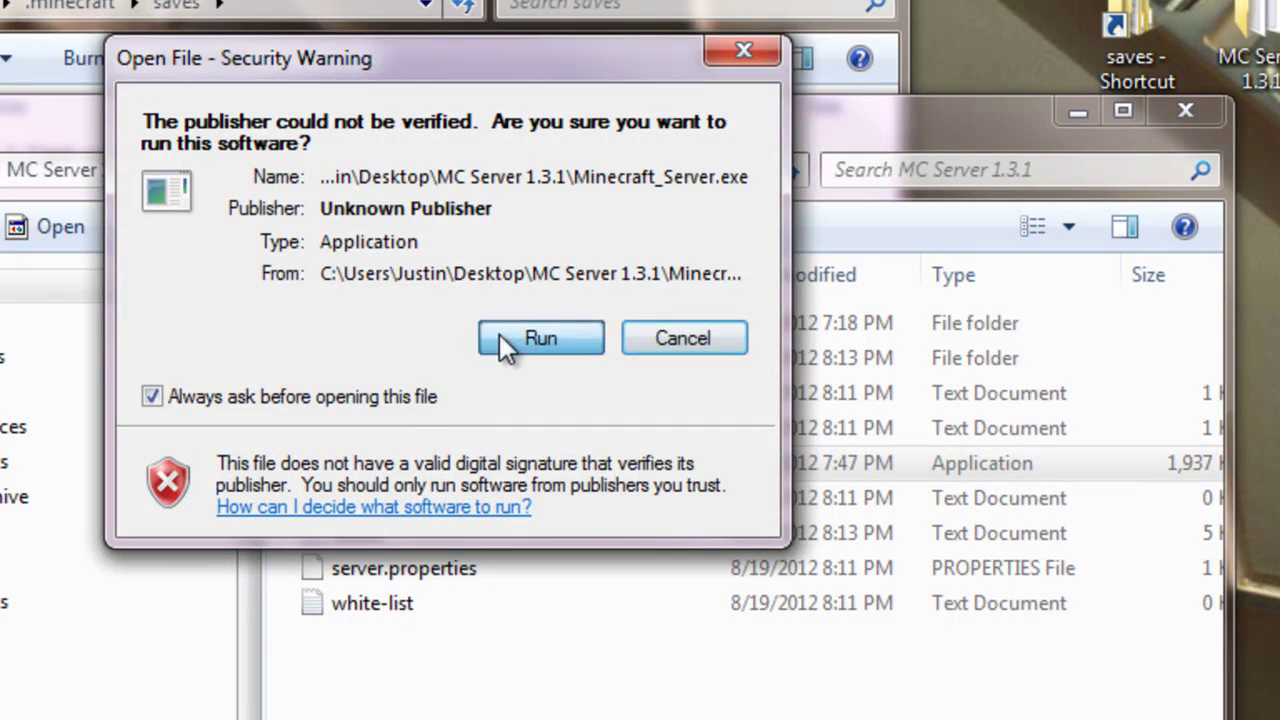
click(489, 272)
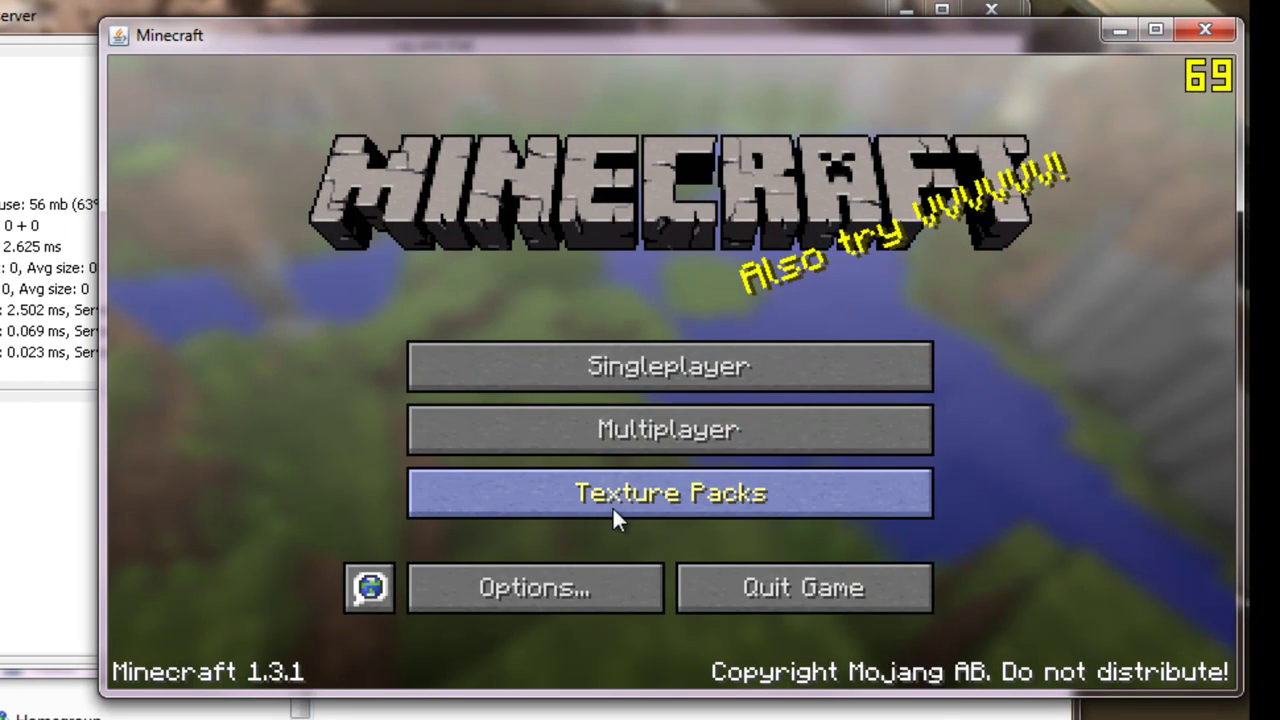
Step: Join the local server through Multiplayer, walk around the nether-portal build, then bring up the Game menu
click(629, 425)
double_click(506, 283)
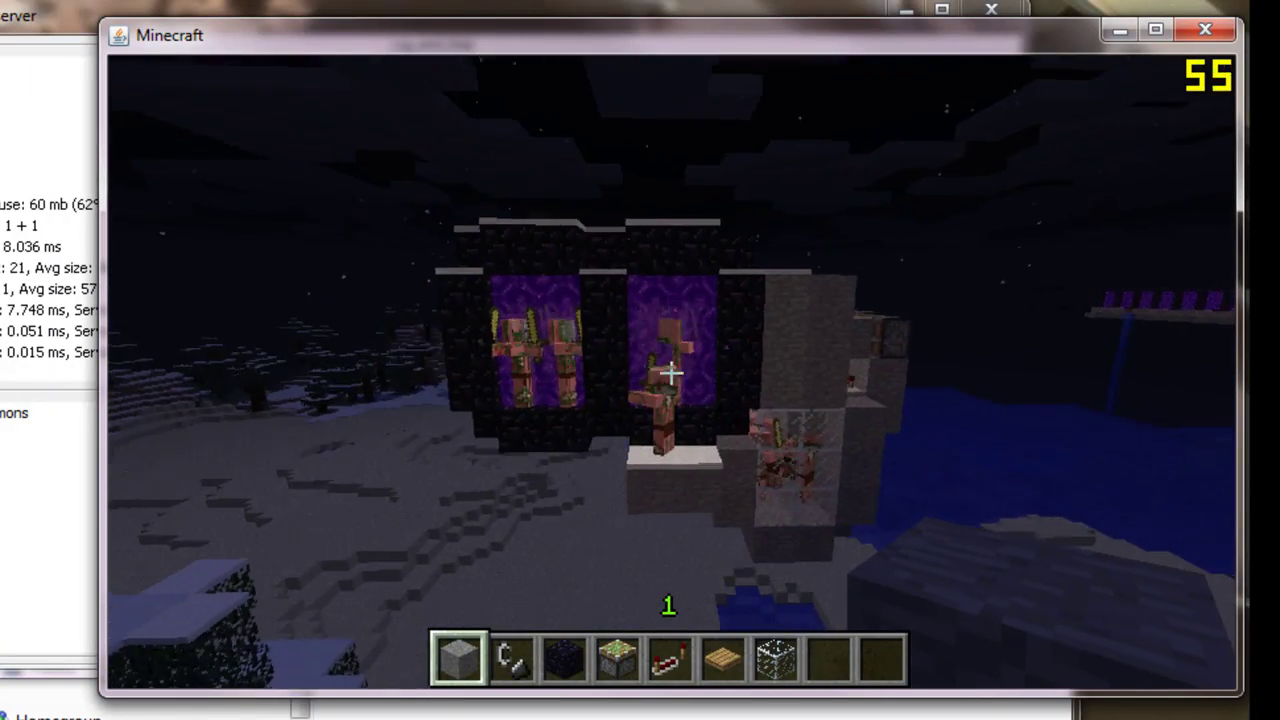
key(d)
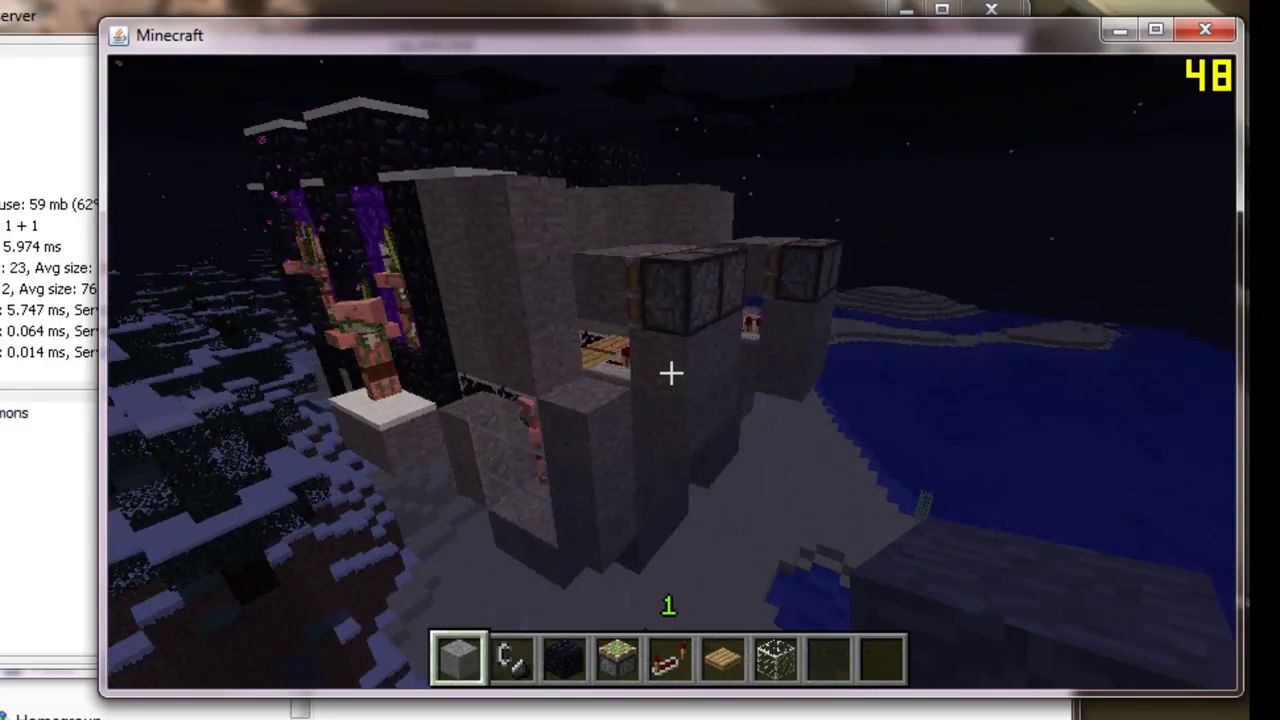
key(s)
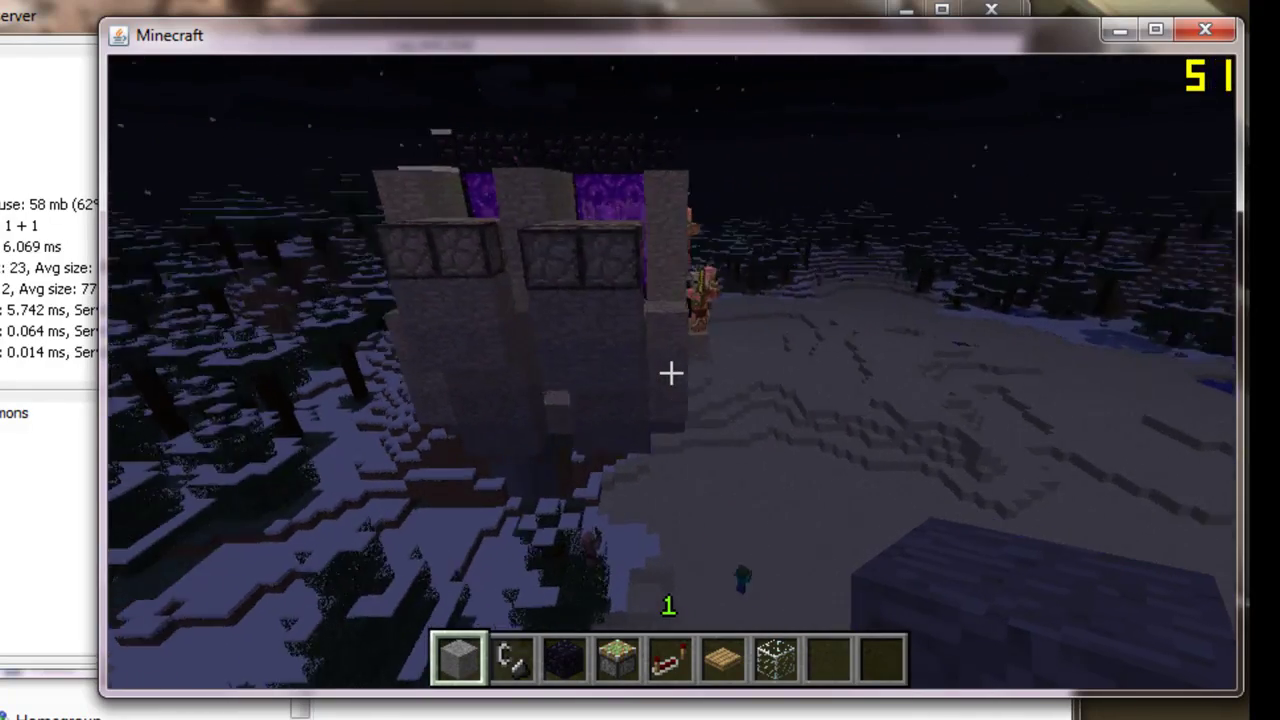
key(w)
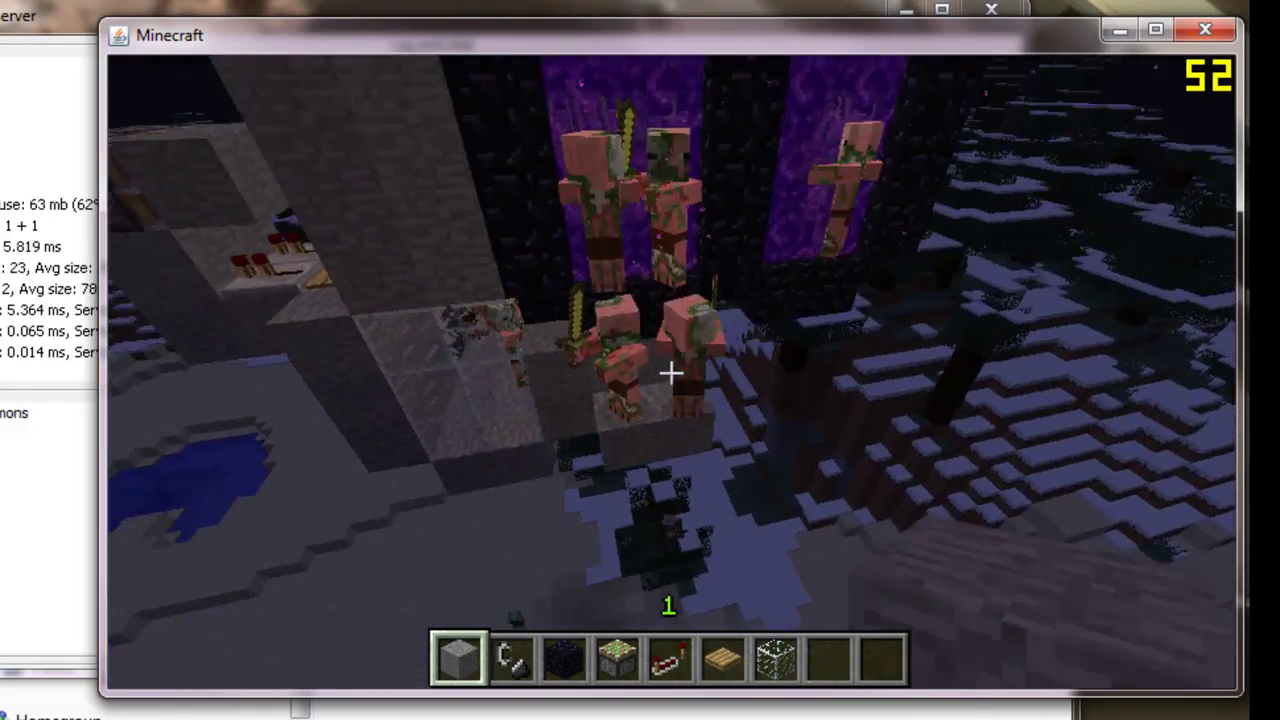
key(space)
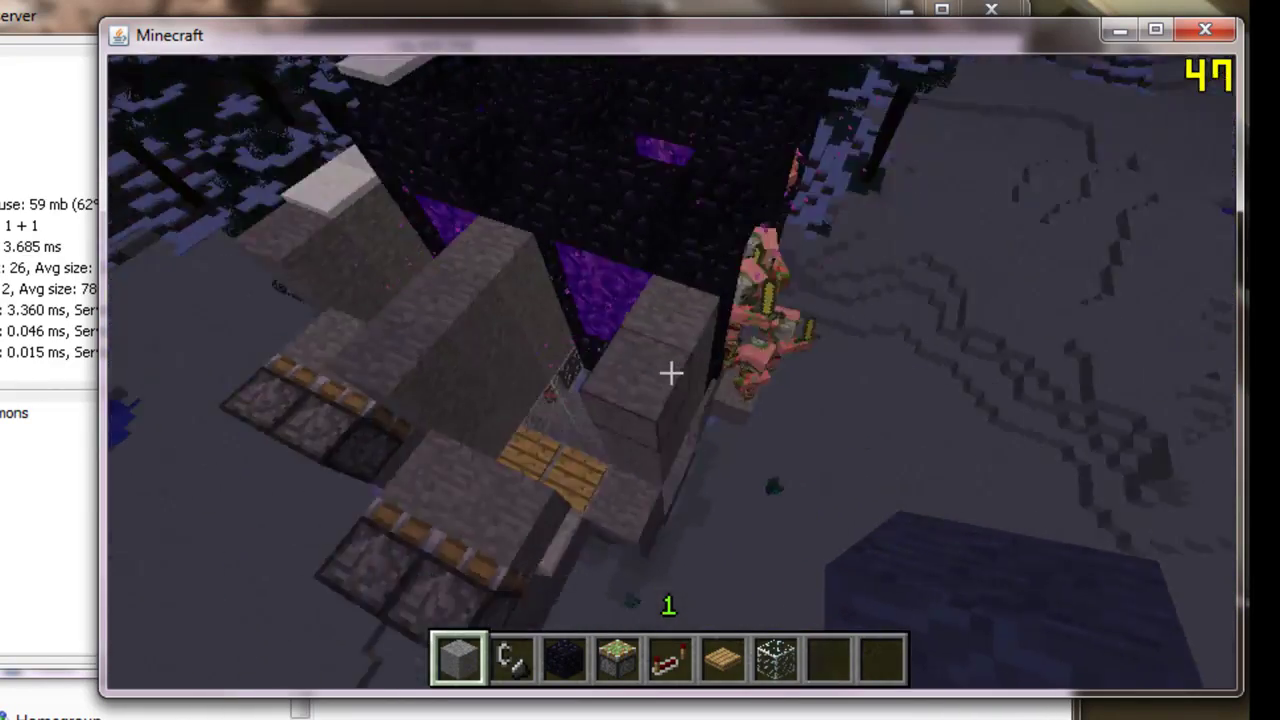
key(s)
key(Escape)
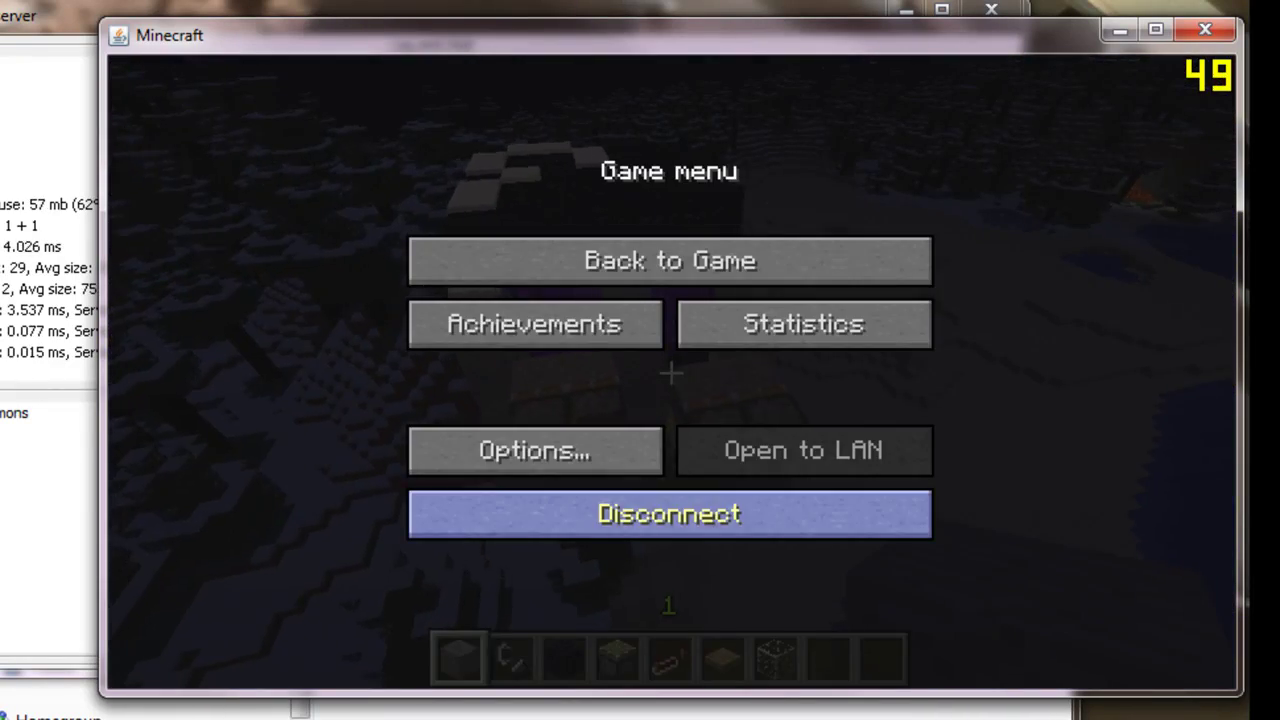
Step: Disconnect from the server, then close Minecraft, the MultiMC console and the MultiMC launcher
click(669, 514)
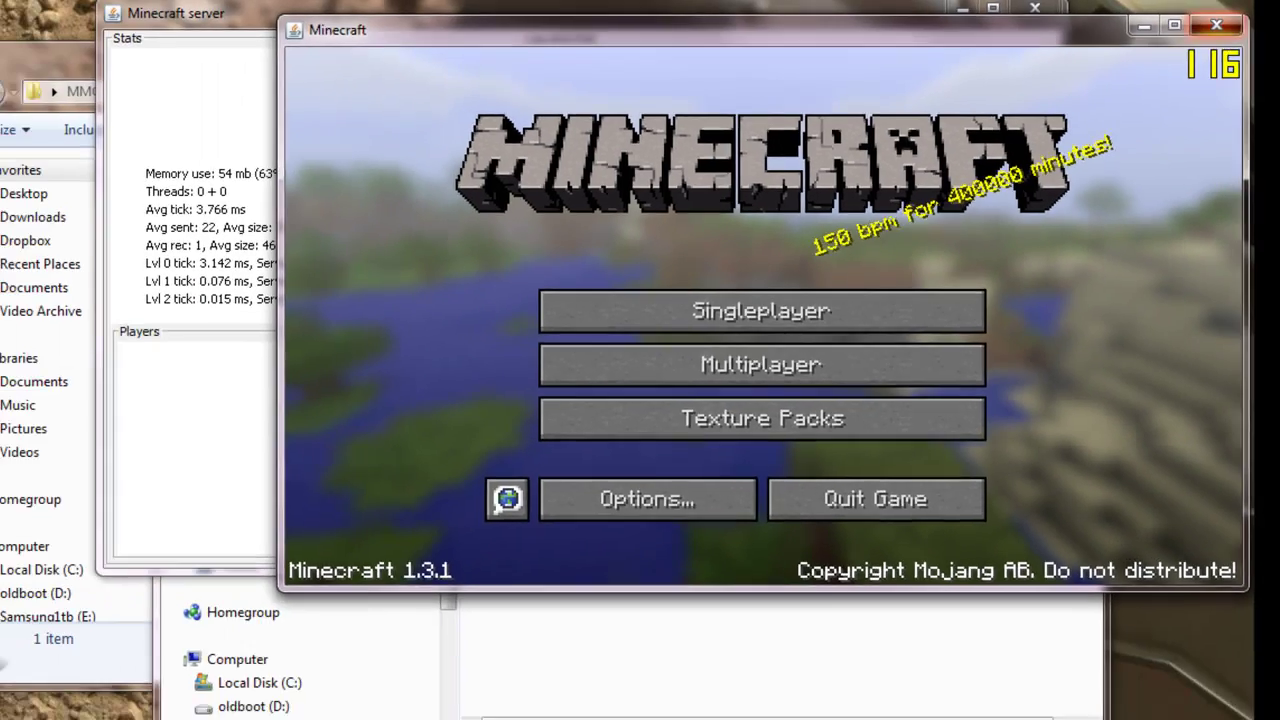
key(alt+F4)
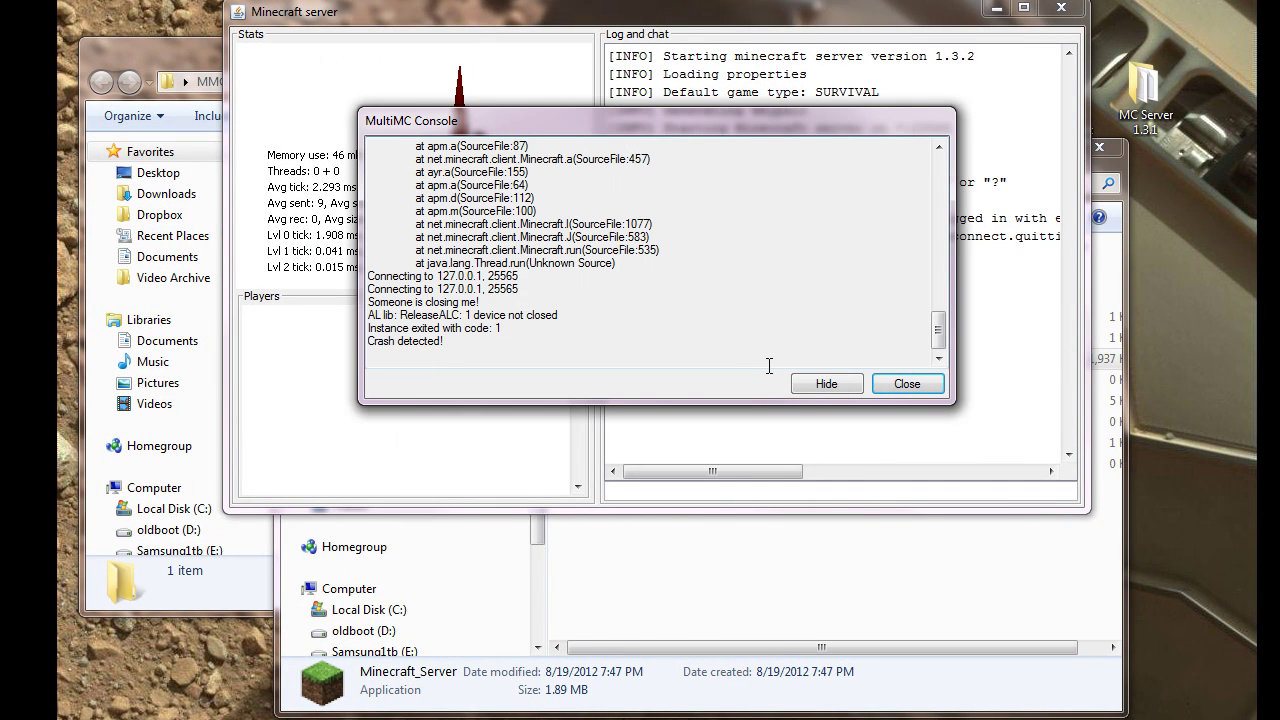
click(900, 385)
click(936, 67)
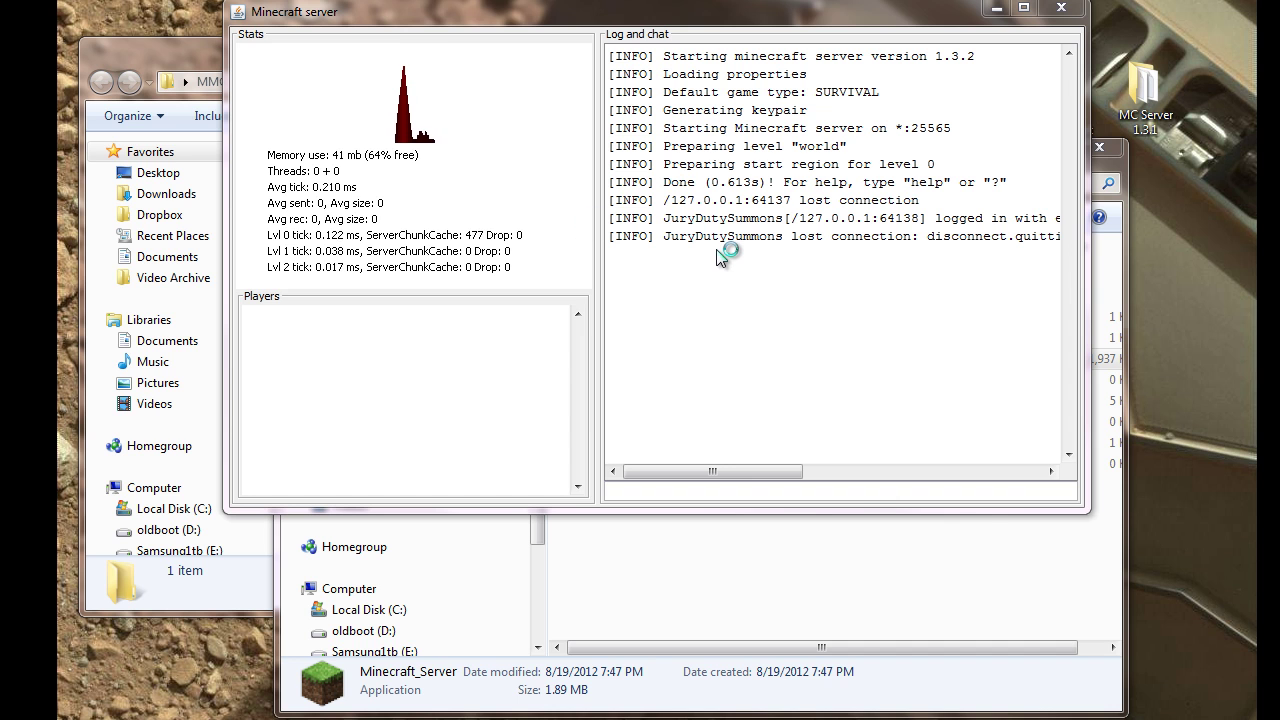
Step: Bring MC Server 1.3.1 forward and look inside the world and world-2 folders
click(622, 548)
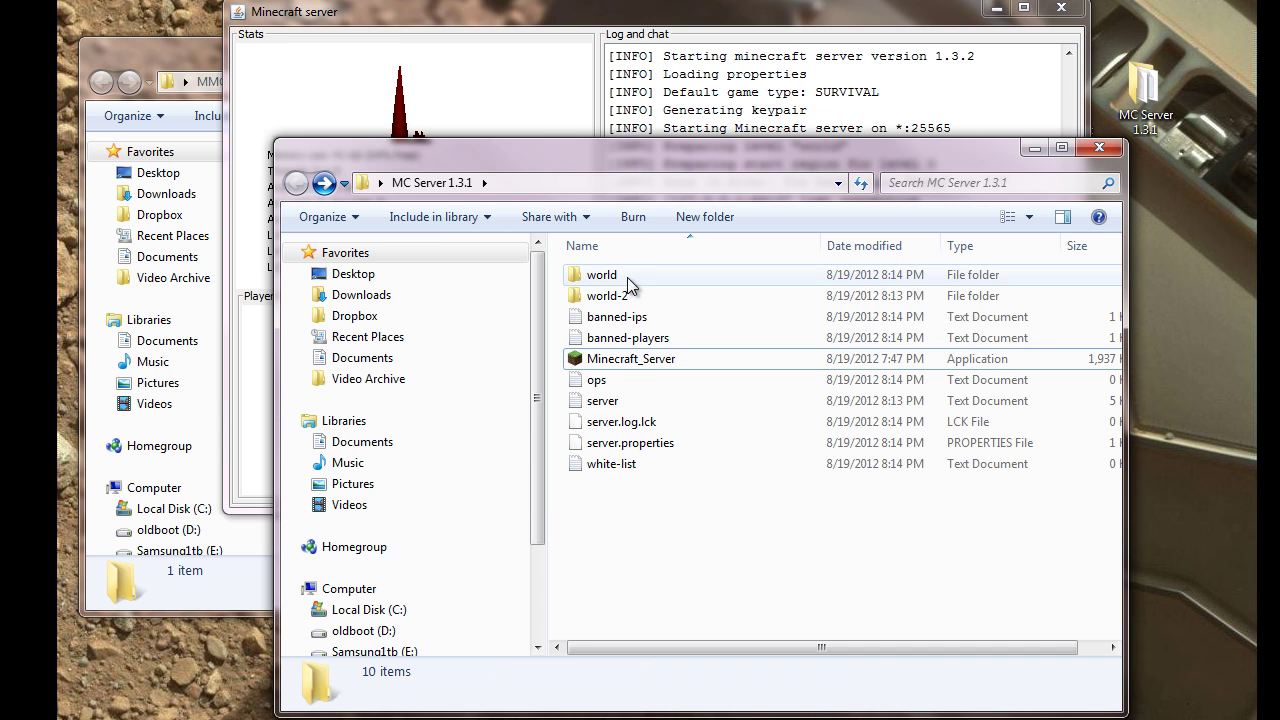
click(603, 276)
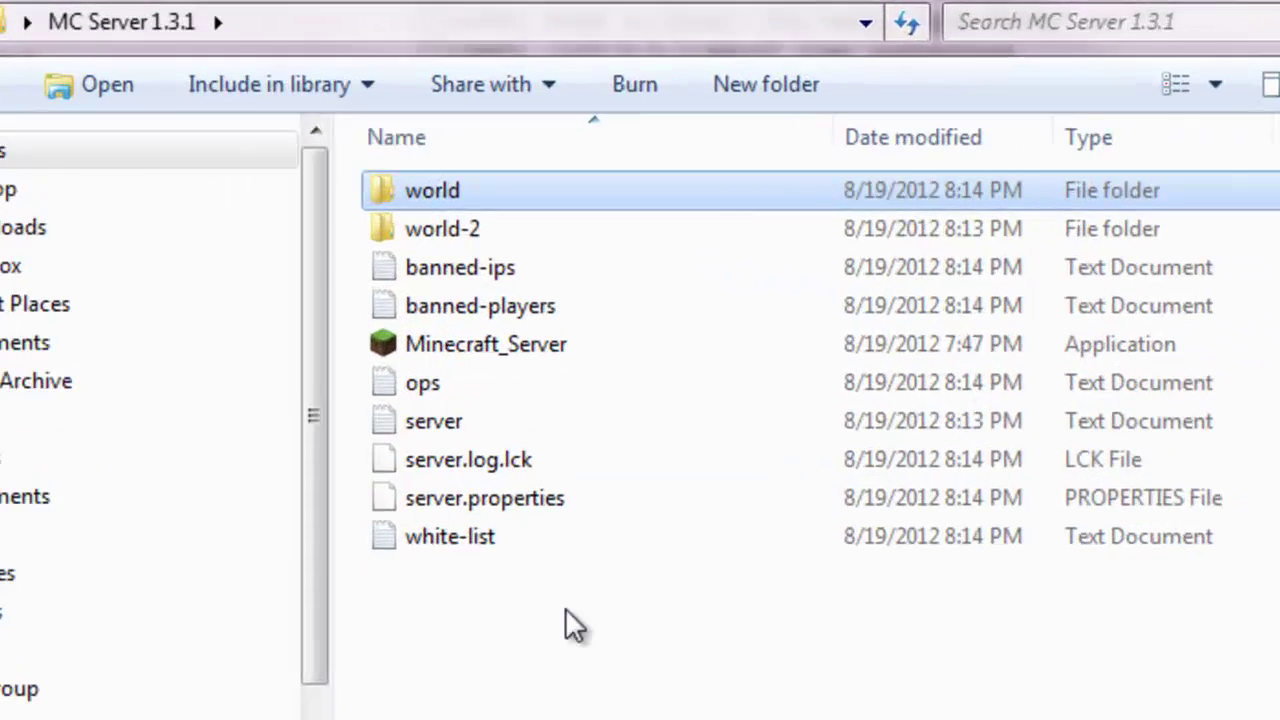
drag(590, 624, 432, 175)
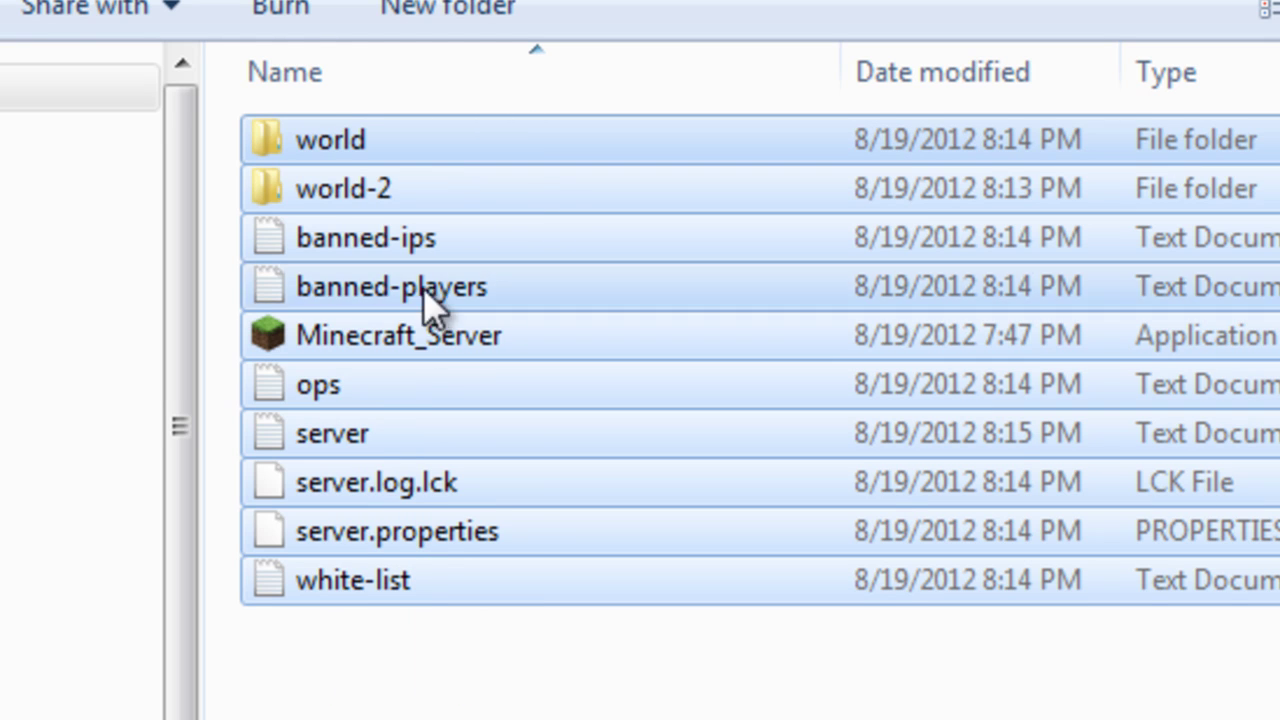
click(338, 148)
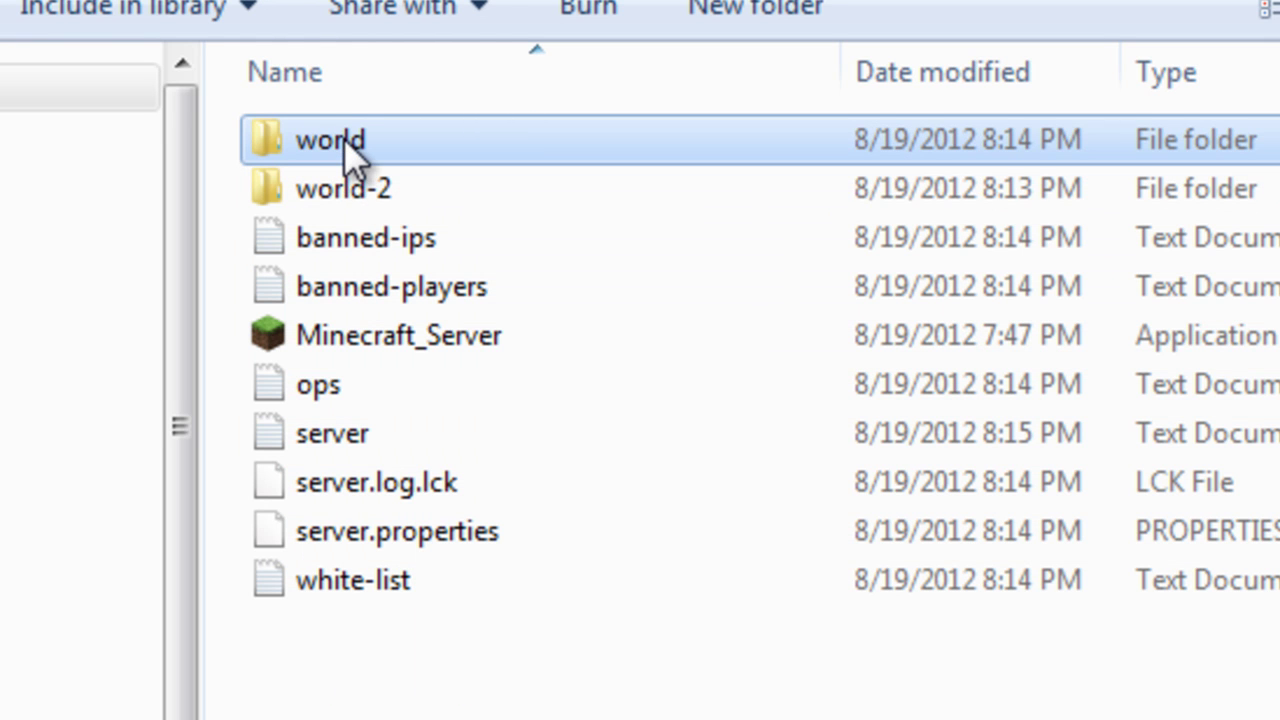
double_click(345, 148)
key(BackSpace)
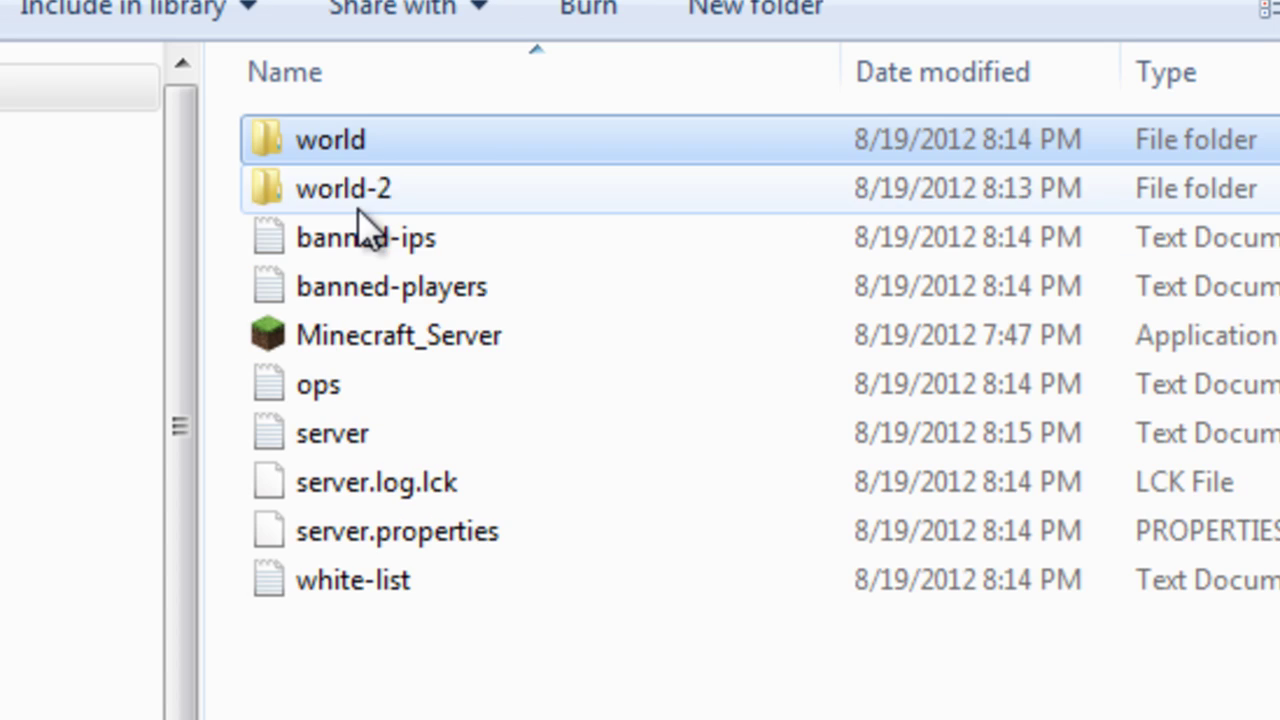
double_click(358, 200)
key(BackSpace)
Step: Inspect the new world's DIM1 and DIM-1 folders, compare with world-2, then select world
double_click(370, 145)
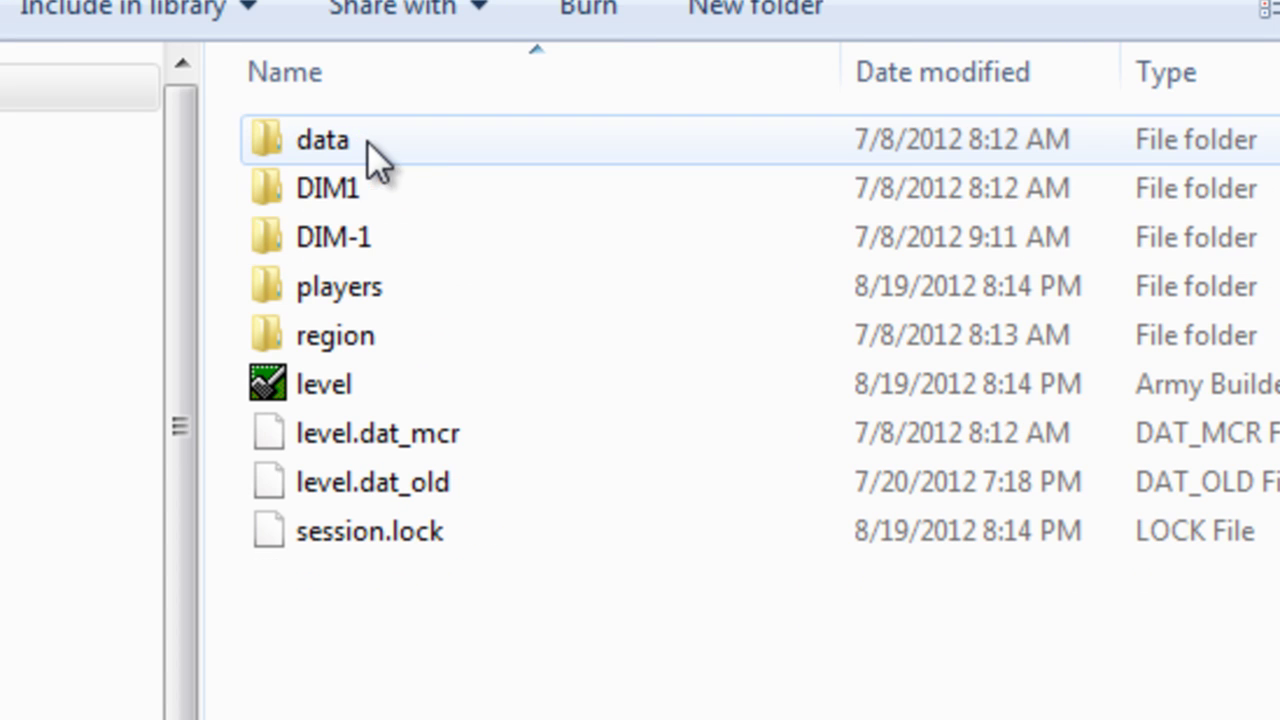
click(367, 185)
click(367, 240)
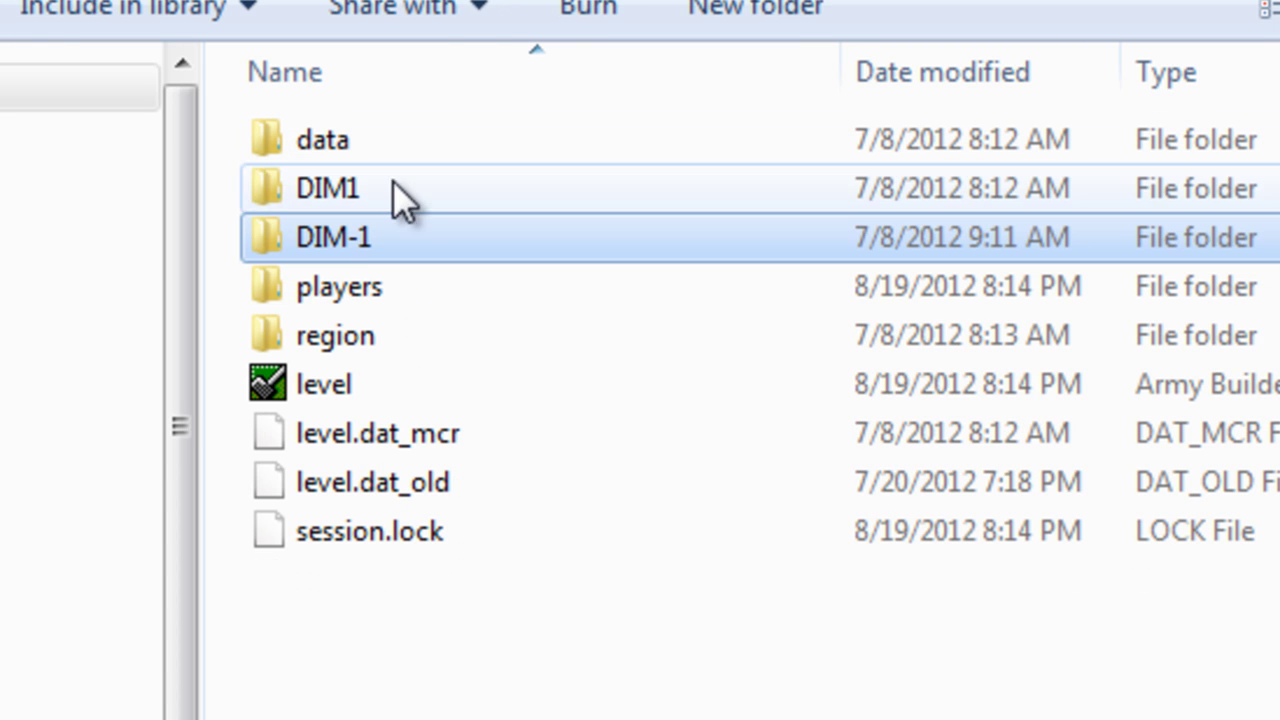
key(BackSpace)
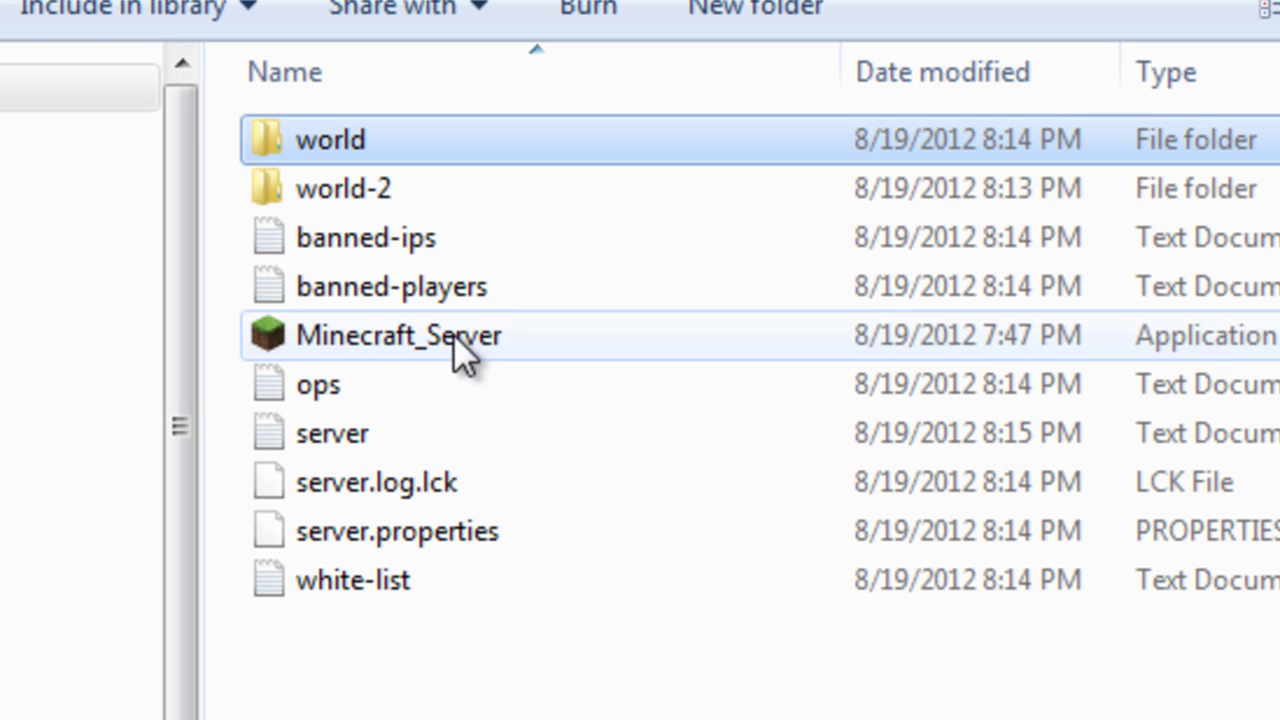
double_click(349, 194)
key(BackSpace)
click(386, 152)
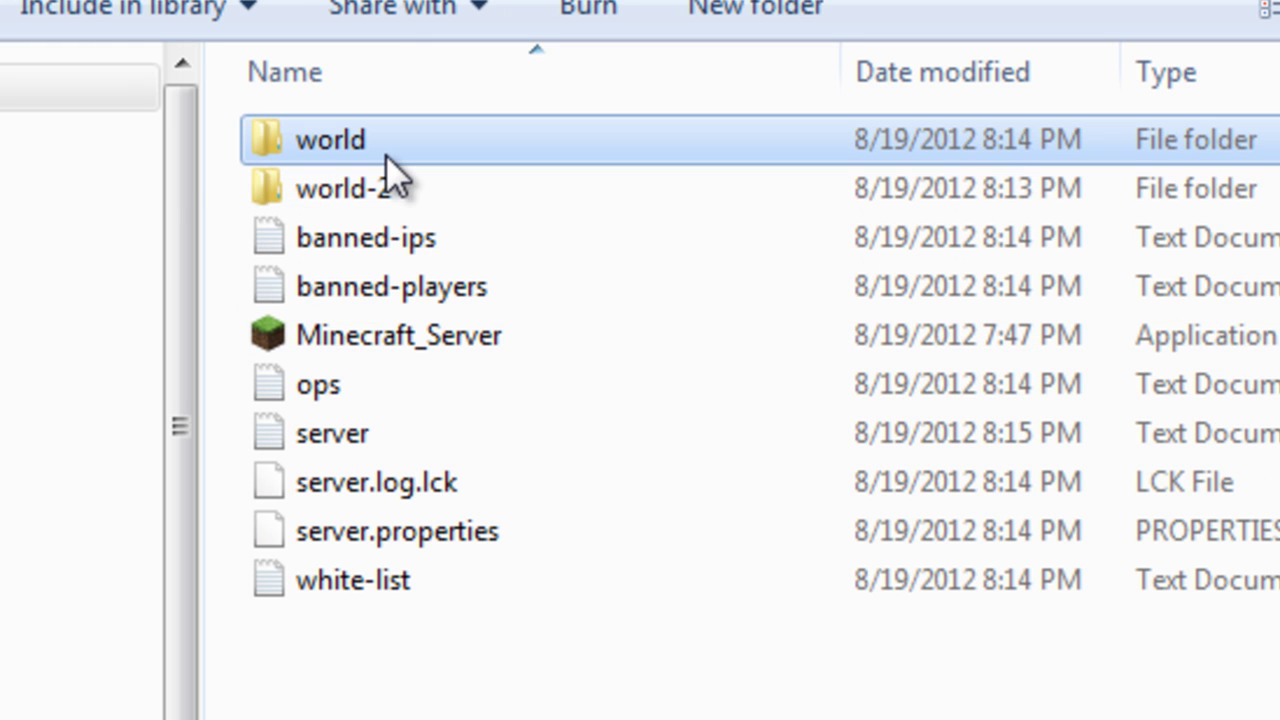